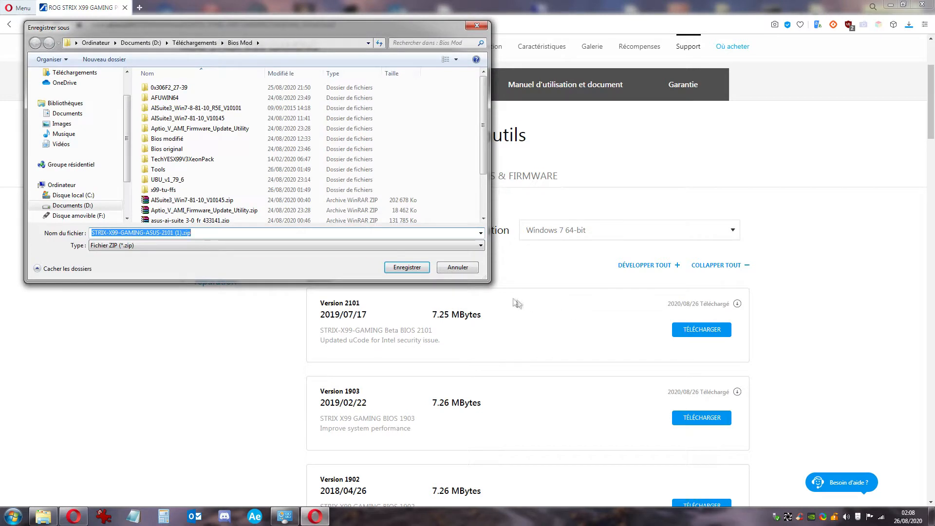
Choose the Bios original folder as the destination and save the 2101 BIOS zip there
{"action": "double_click", "coordinate": [181, 150]}
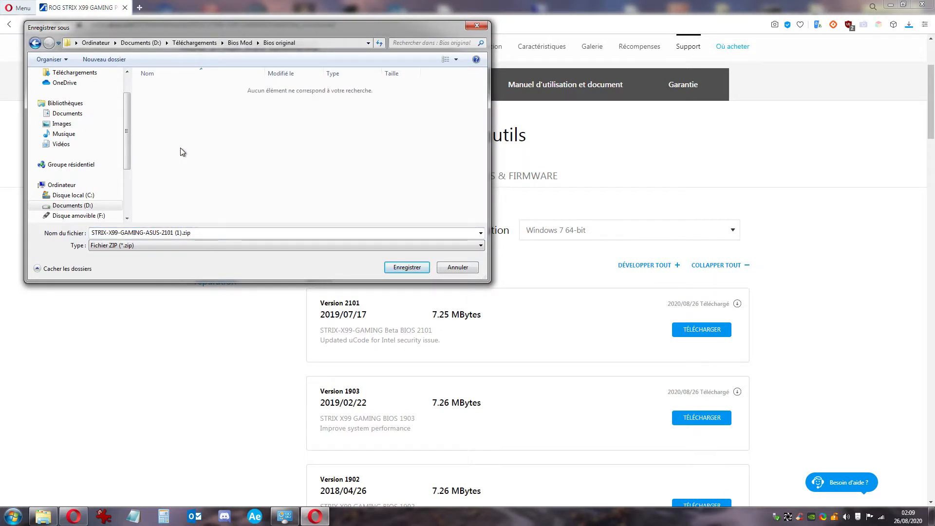
{"action": "left_click", "coordinate": [392, 268]}
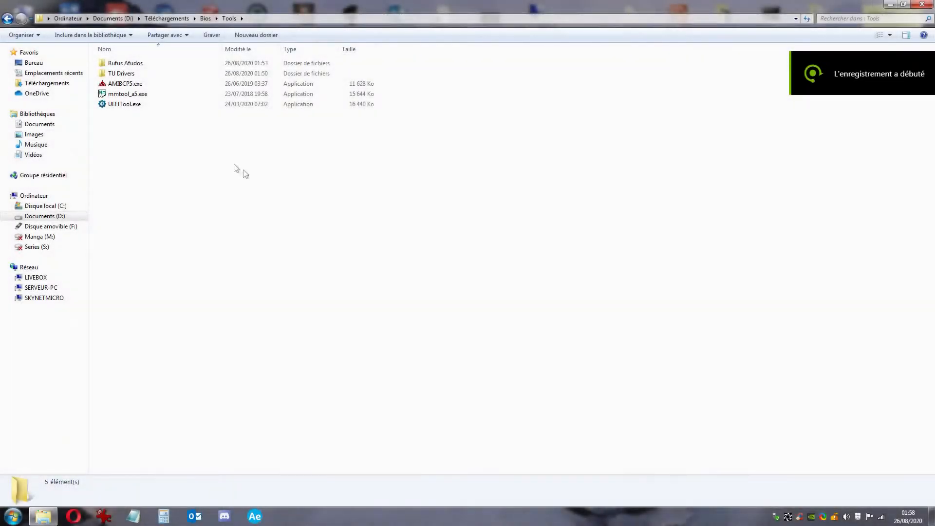
Launch MMTool and load the 2101_original.CAP capsule image
{"action": "double_click", "coordinate": [140, 94]}
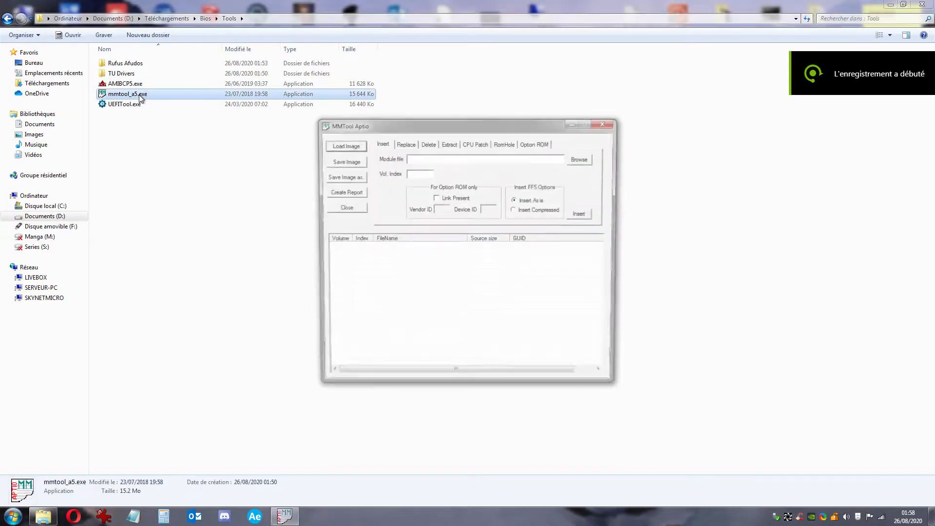
{"action": "left_click", "coordinate": [344, 145]}
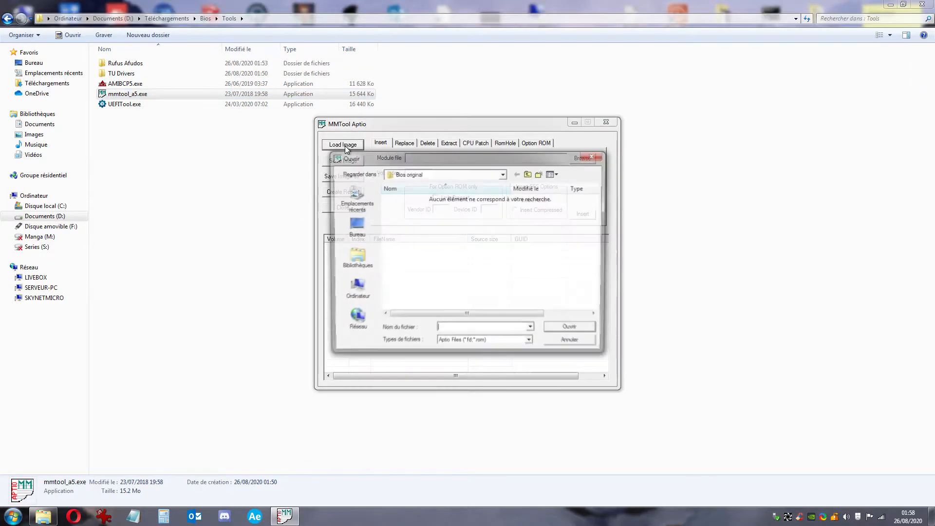
{"action": "left_click", "coordinate": [490, 343]}
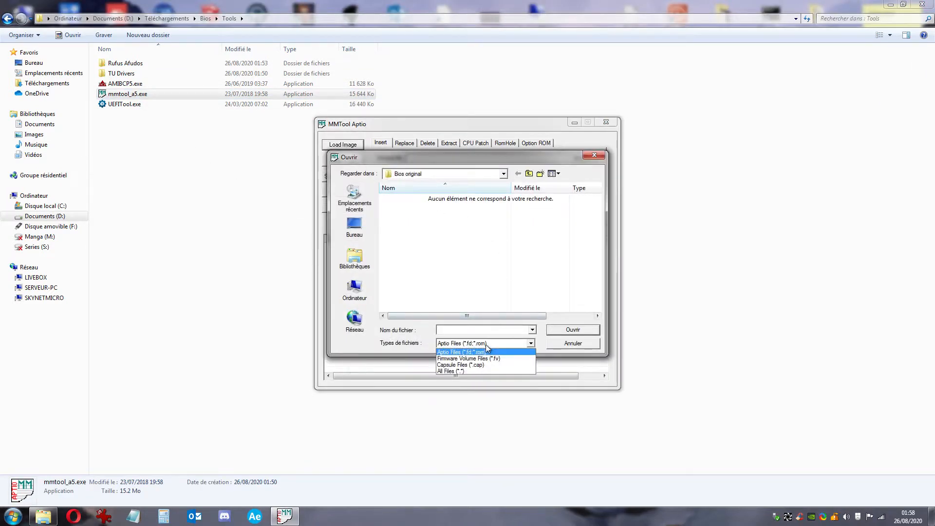
{"action": "left_click", "coordinate": [463, 362]}
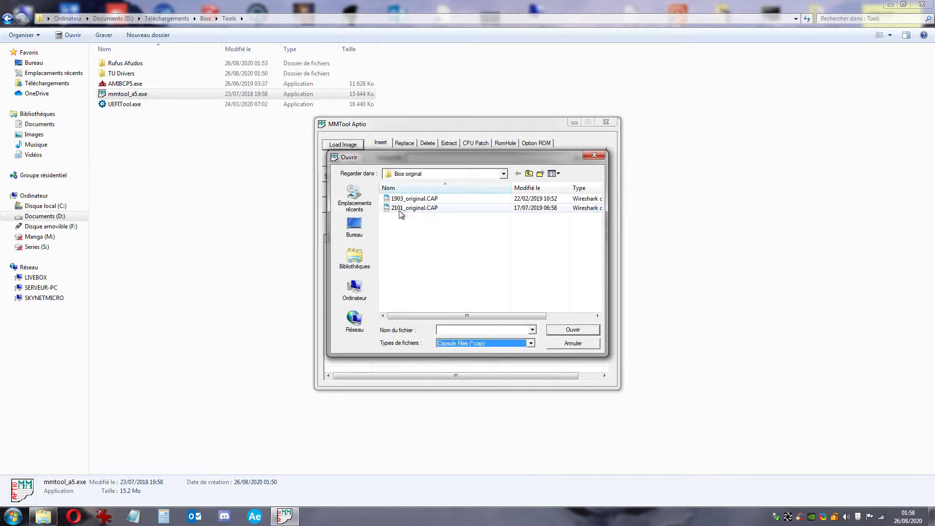
{"action": "left_click", "coordinate": [412, 208]}
{"action": "left_click", "coordinate": [565, 331]}
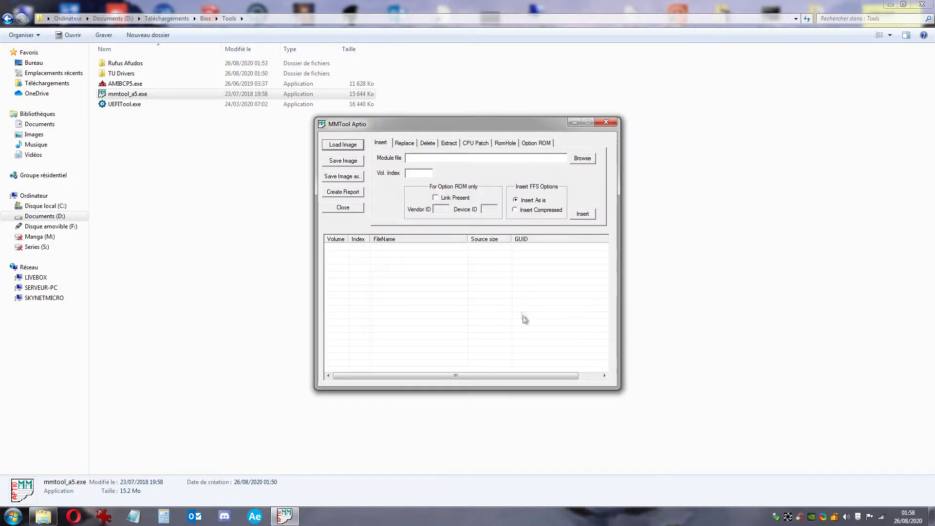
Delete the two 06F2 CPU microcode patches in volumes 04 and 03
{"action": "left_click", "coordinate": [475, 143]}
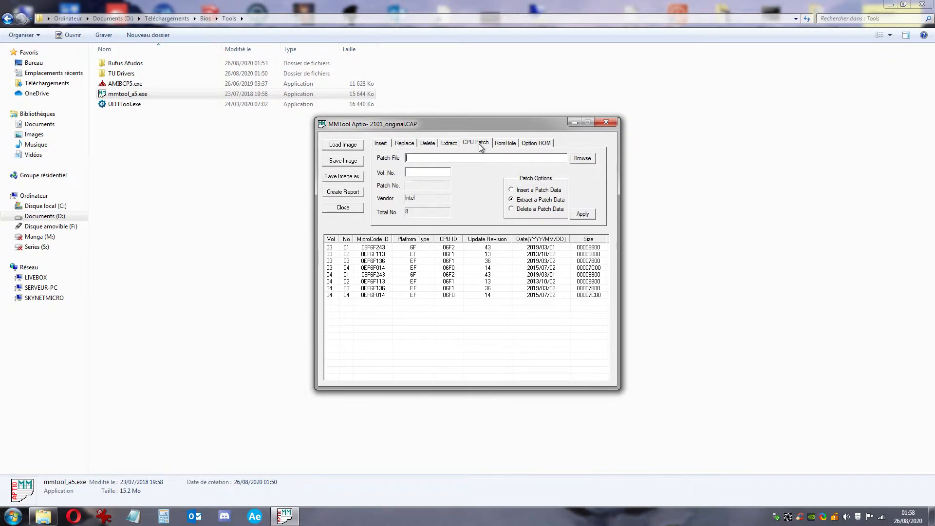
{"action": "left_click", "coordinate": [458, 275]}
{"action": "left_click", "coordinate": [525, 210]}
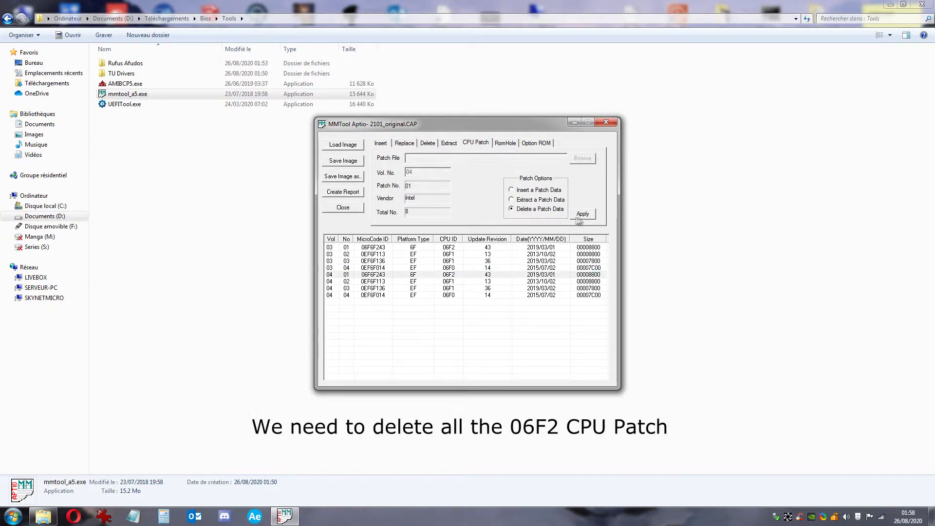
{"action": "left_click", "coordinate": [583, 214]}
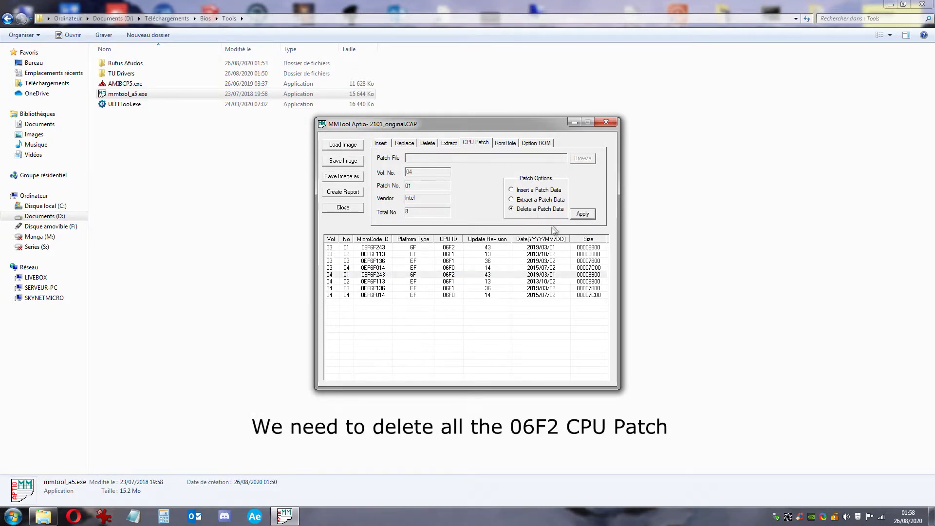
{"action": "left_click", "coordinate": [449, 247]}
{"action": "left_click", "coordinate": [521, 211]}
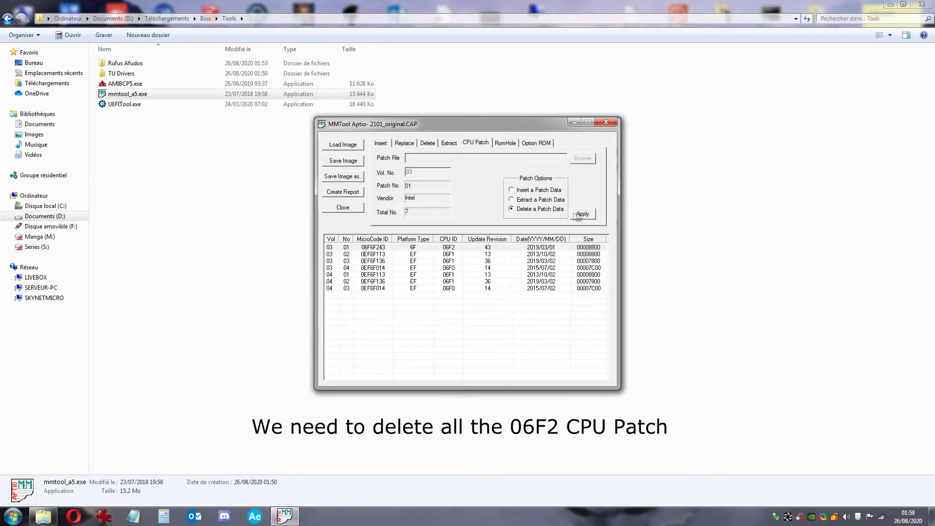
{"action": "left_click", "coordinate": [583, 214]}
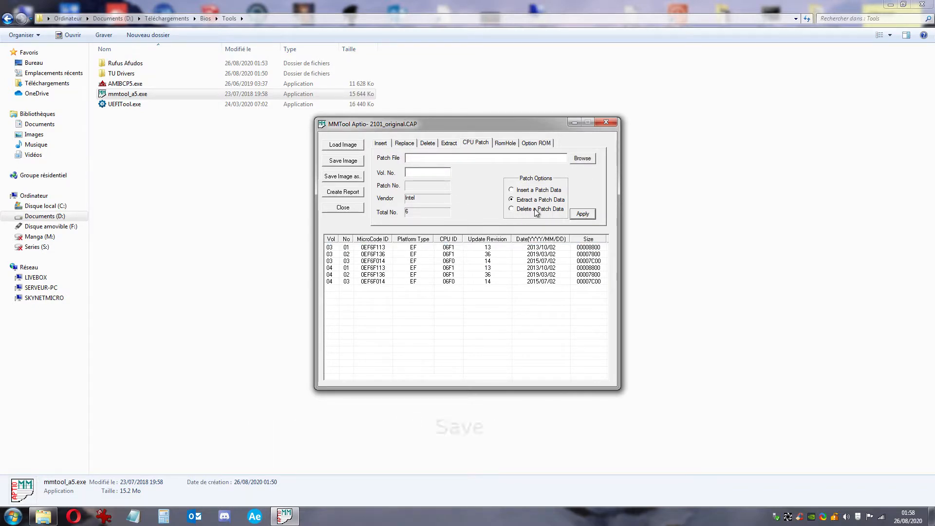
Save the modified image, accept the unsigned capsule warning, and close MMTool
{"action": "left_click", "coordinate": [346, 162]}
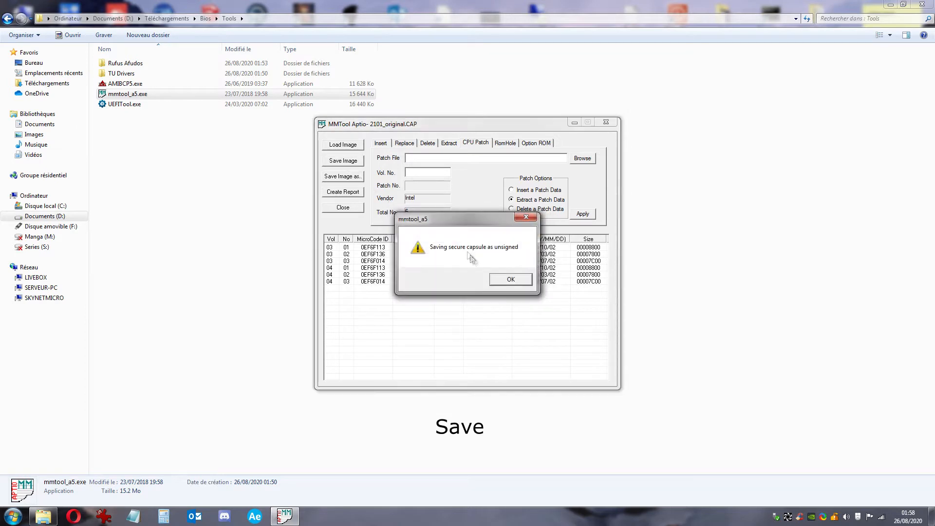
{"action": "left_click", "coordinate": [504, 282]}
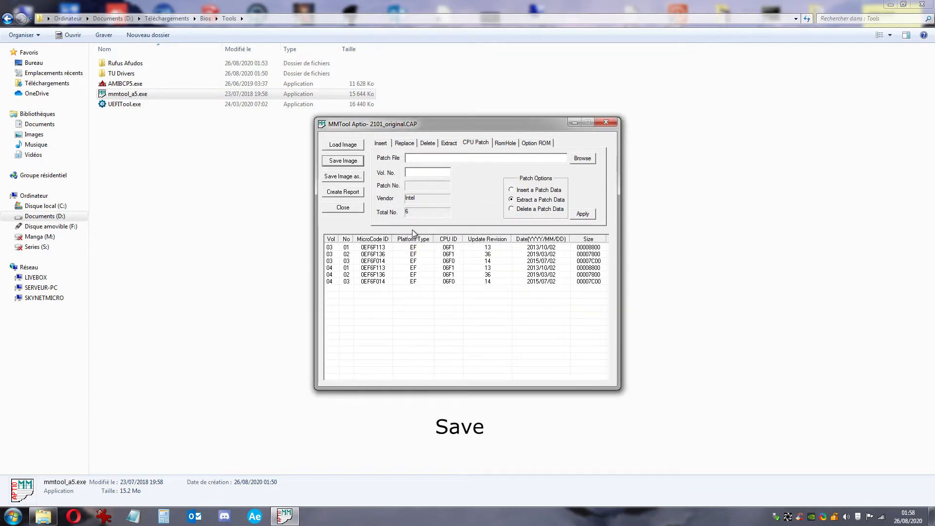
{"action": "left_click", "coordinate": [609, 125]}
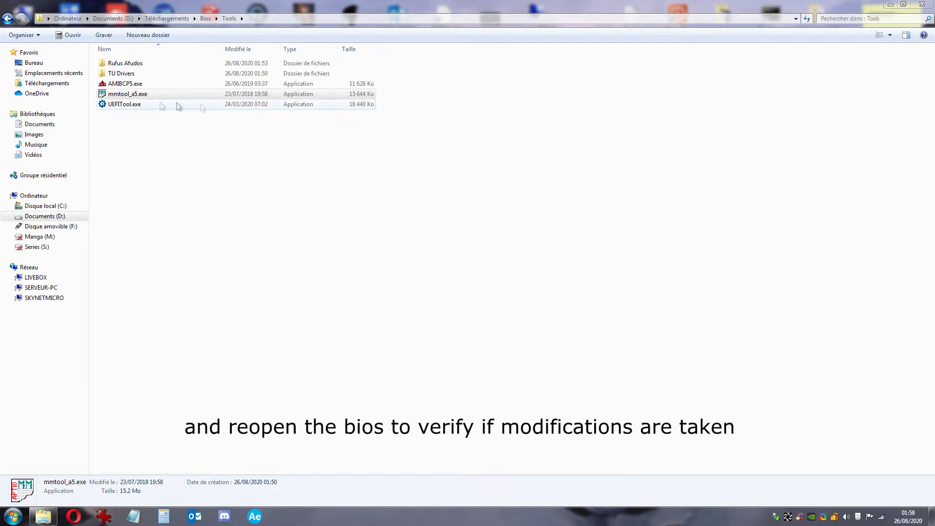
{"action": "double_click", "coordinate": [141, 95]}
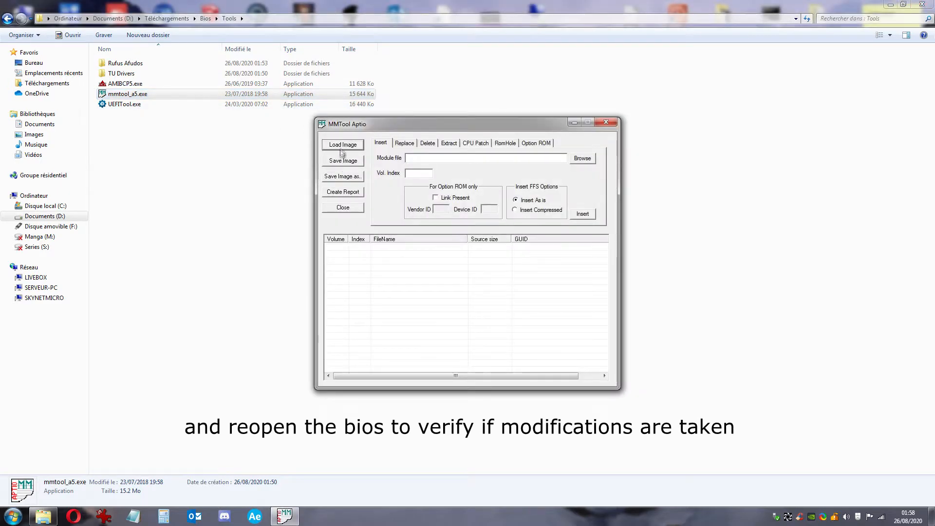
{"action": "left_click", "coordinate": [343, 145]}
{"action": "left_click", "coordinate": [484, 343]}
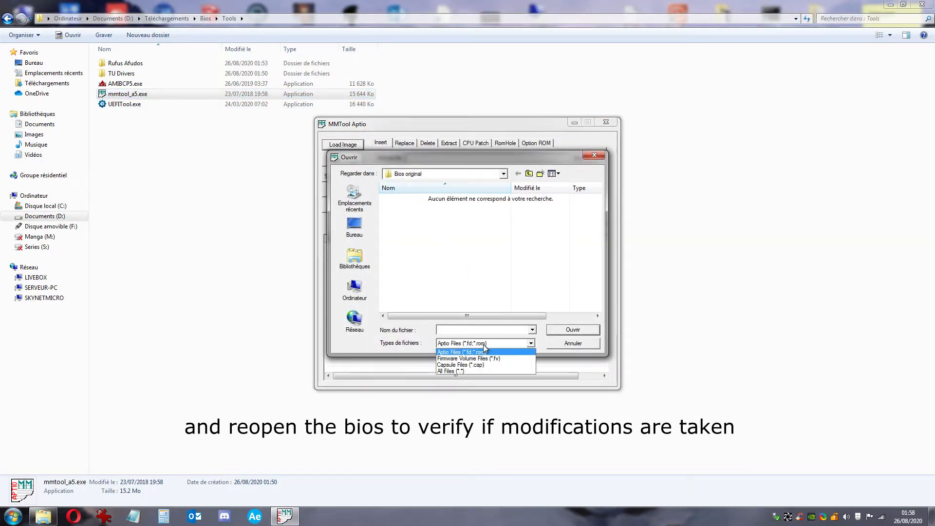
{"action": "left_click", "coordinate": [450, 372]}
{"action": "double_click", "coordinate": [440, 209]}
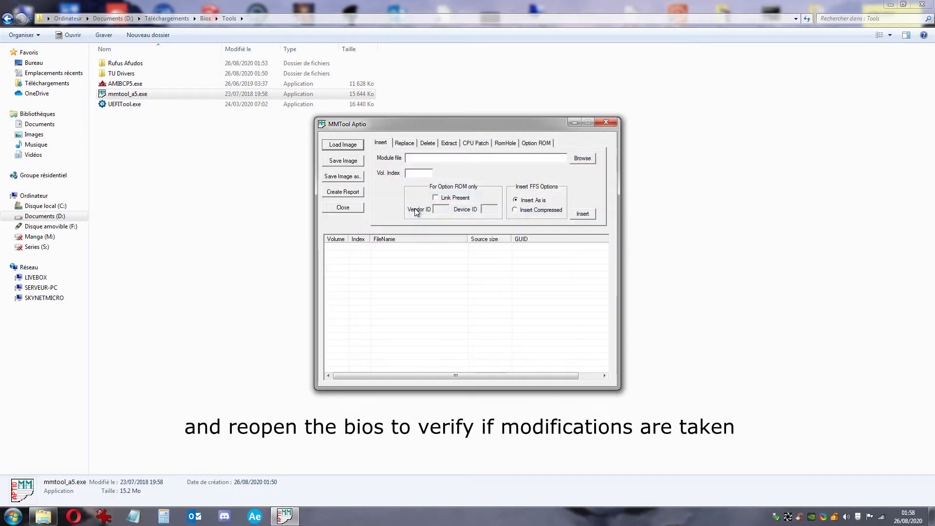
{"action": "left_click", "coordinate": [472, 146]}
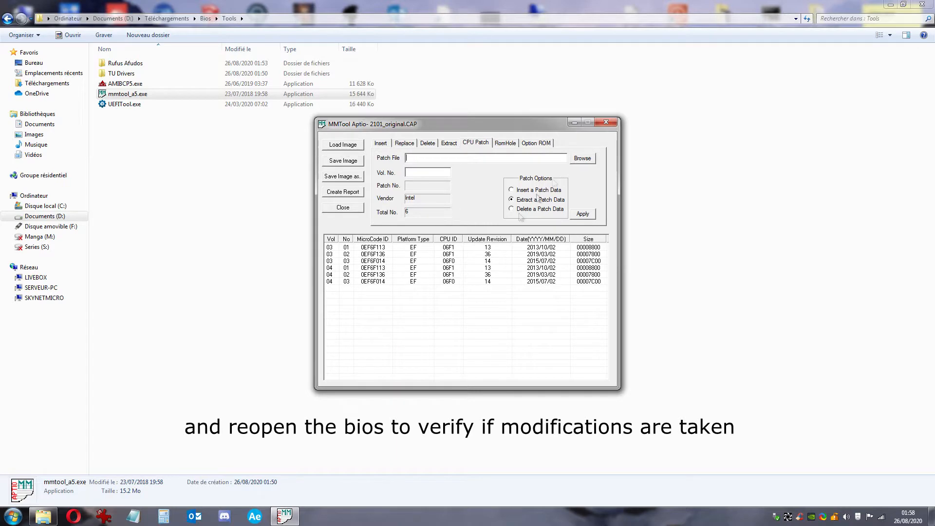
{"action": "left_click", "coordinate": [605, 124]}
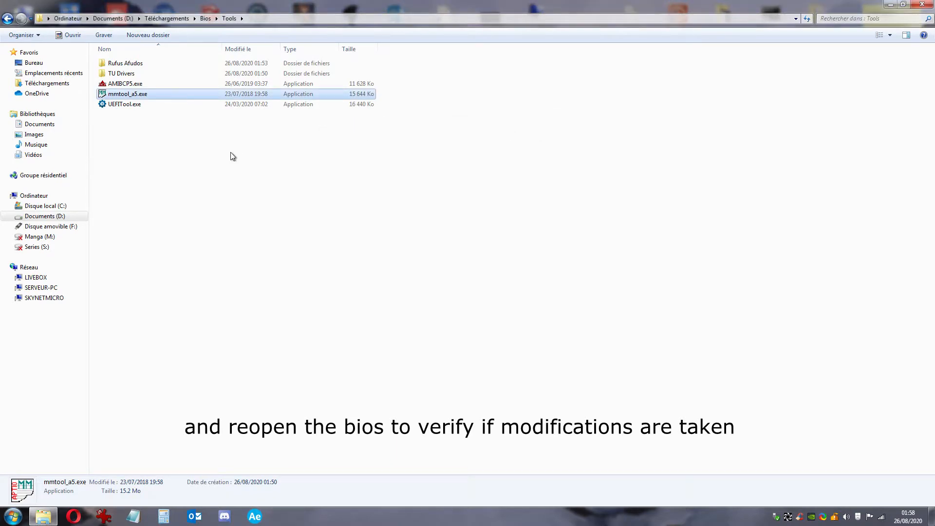
Launch AMIBCP and open the 2101_original.CAP capsule
{"action": "double_click", "coordinate": [156, 87]}
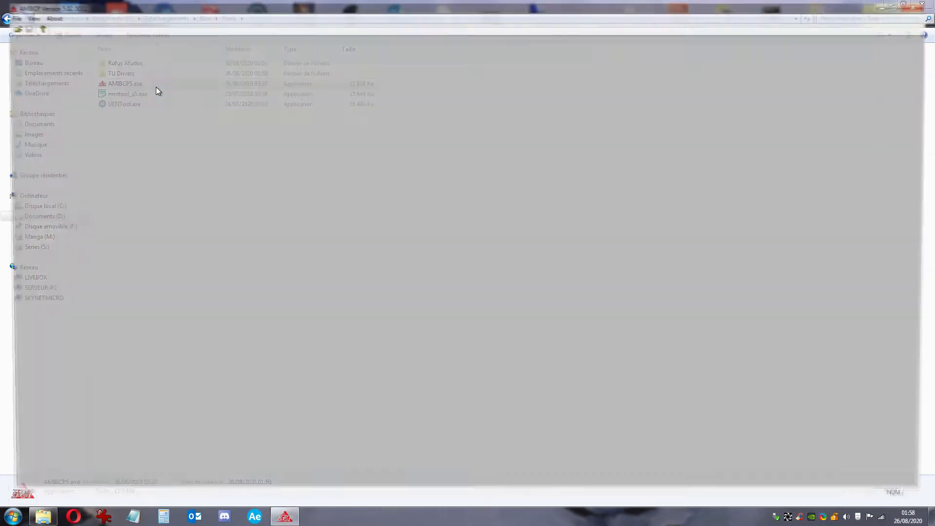
{"action": "left_click", "coordinate": [8, 27]}
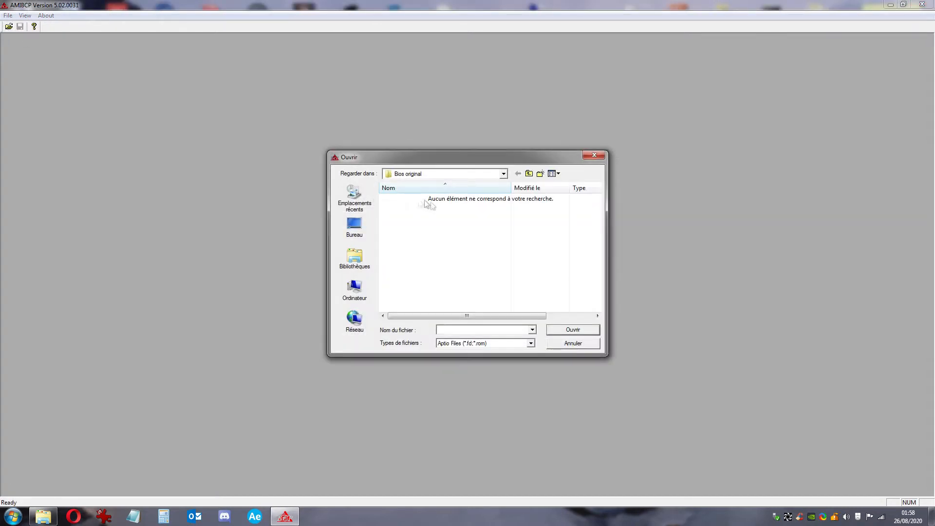
{"action": "left_click", "coordinate": [496, 343]}
{"action": "left_click", "coordinate": [465, 361]}
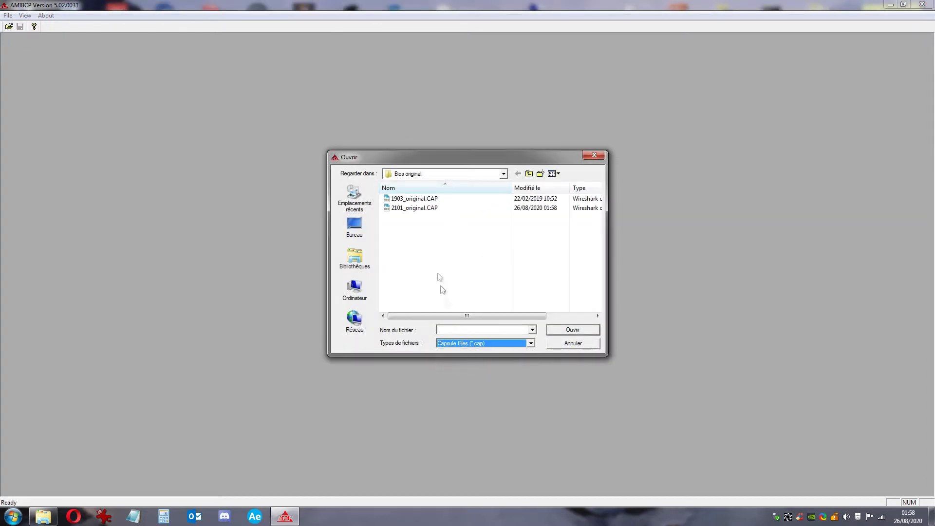
{"action": "left_click", "coordinate": [415, 208]}
{"action": "left_click", "coordinate": [573, 330]}
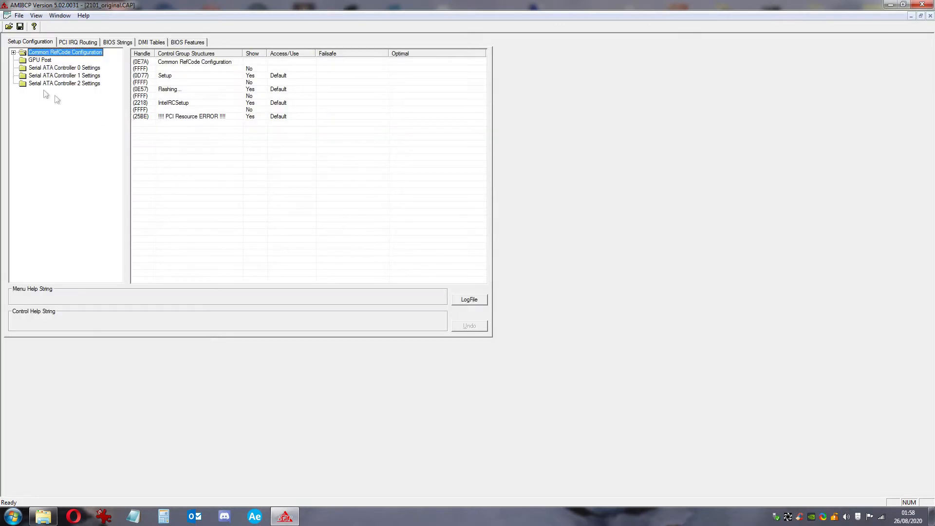
Navigate IntelRCSetup > Advanced Power Management > CPU C State Control and check CPU C3 report
{"action": "left_click", "coordinate": [14, 52]}
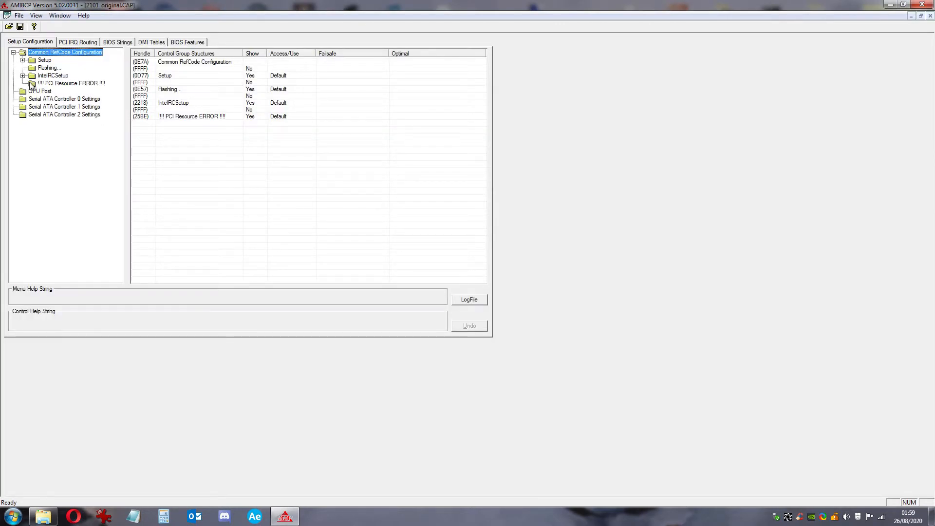
{"action": "left_click", "coordinate": [23, 76]}
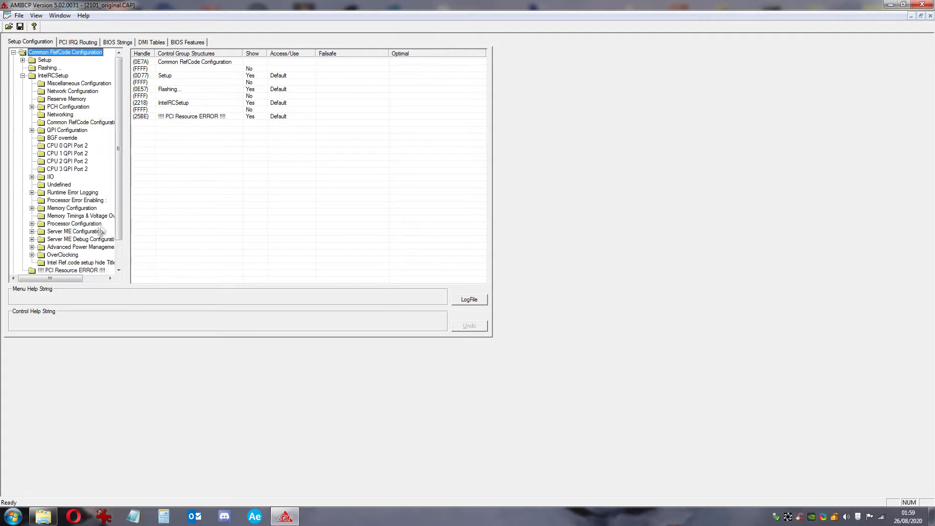
{"action": "double_click", "coordinate": [73, 245]}
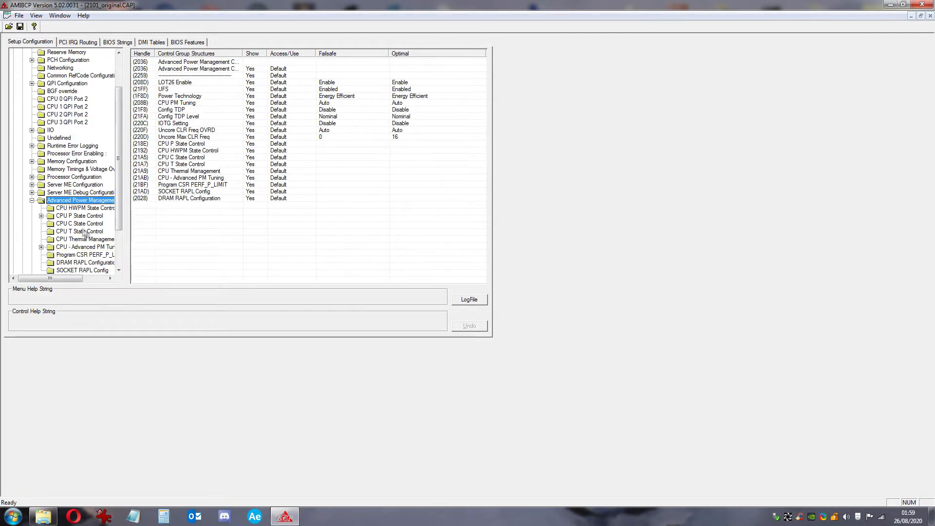
{"action": "left_click", "coordinate": [78, 224]}
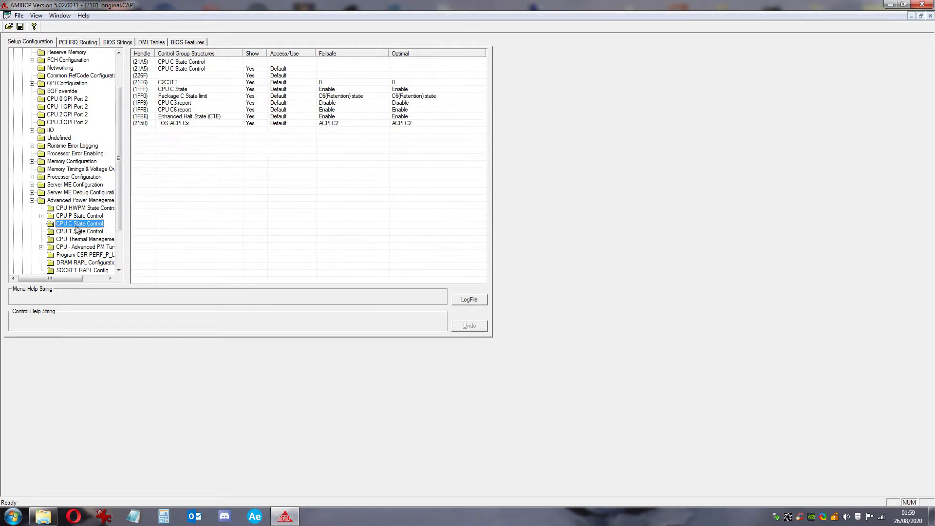
{"action": "left_click", "coordinate": [329, 105]}
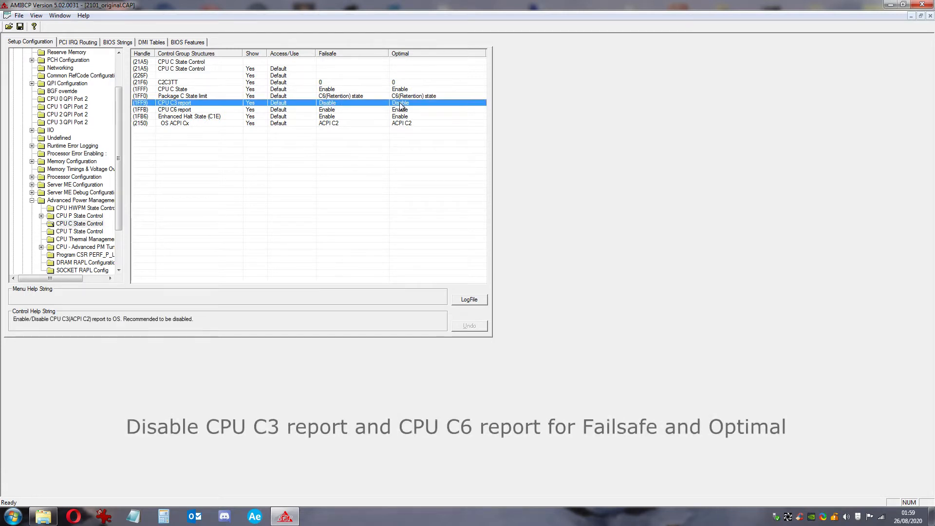
Set CPU C6 report to Disable for both Failsafe and Optimal
{"action": "left_click", "coordinate": [348, 110]}
{"action": "left_click", "coordinate": [347, 111]}
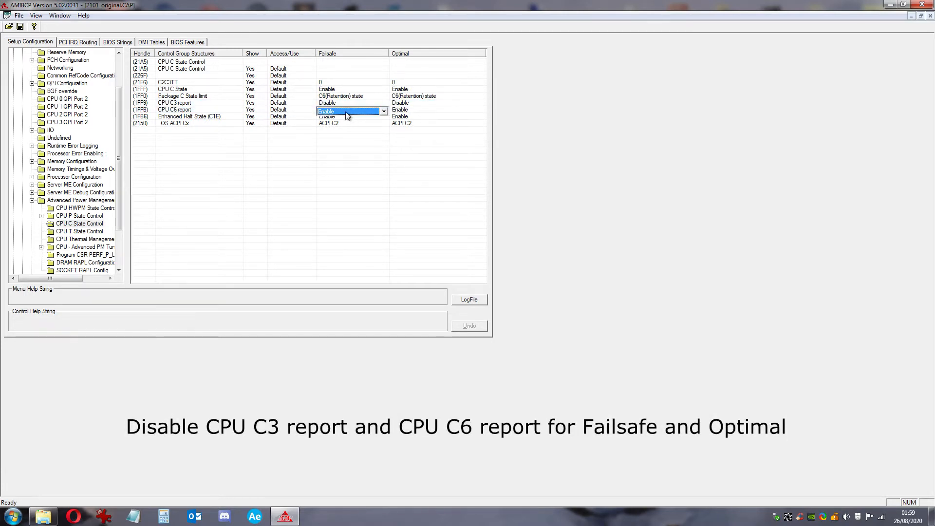
{"action": "left_click", "coordinate": [383, 111]}
{"action": "left_click", "coordinate": [368, 124]}
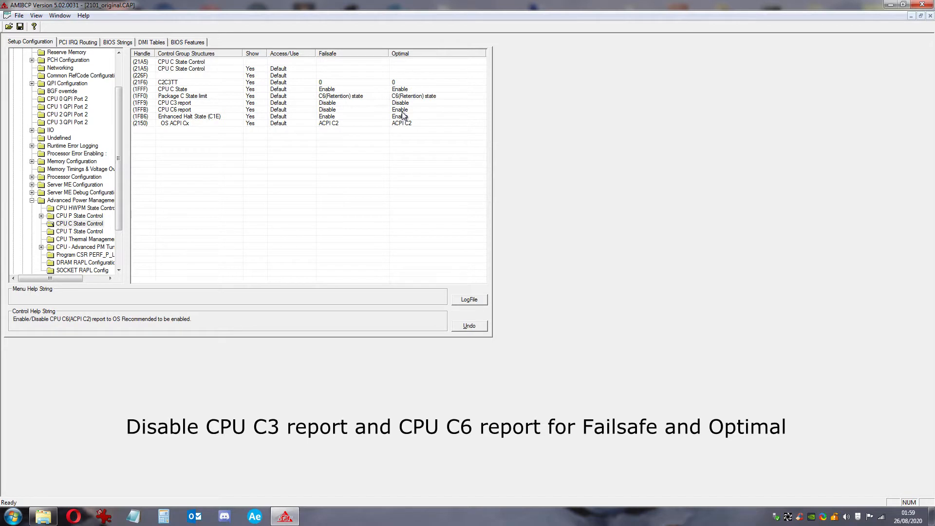
{"action": "left_click", "coordinate": [403, 111]}
{"action": "left_click", "coordinate": [402, 112]}
{"action": "left_click", "coordinate": [481, 111]}
{"action": "left_click", "coordinate": [464, 121]}
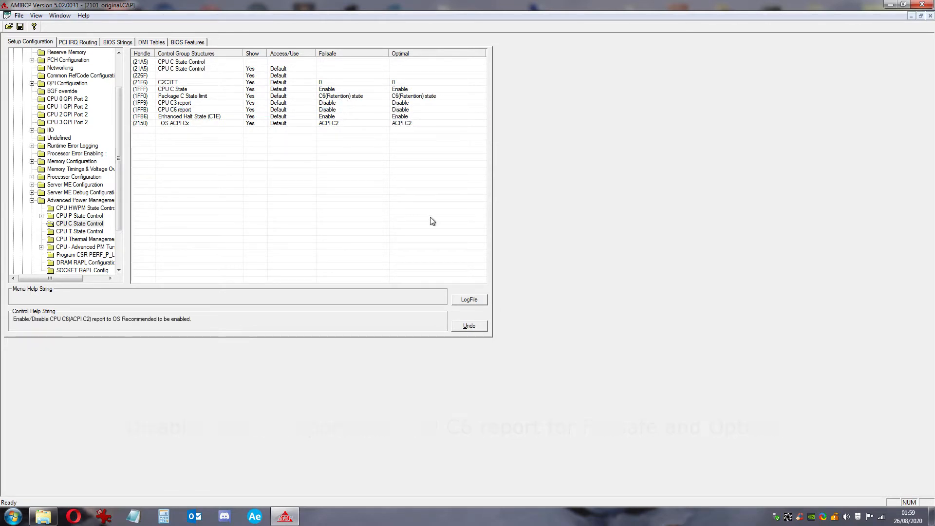
Save 2101_original.CAP from AMIBCP and dismiss the unsigned capsule warning
{"action": "left_click", "coordinate": [20, 26]}
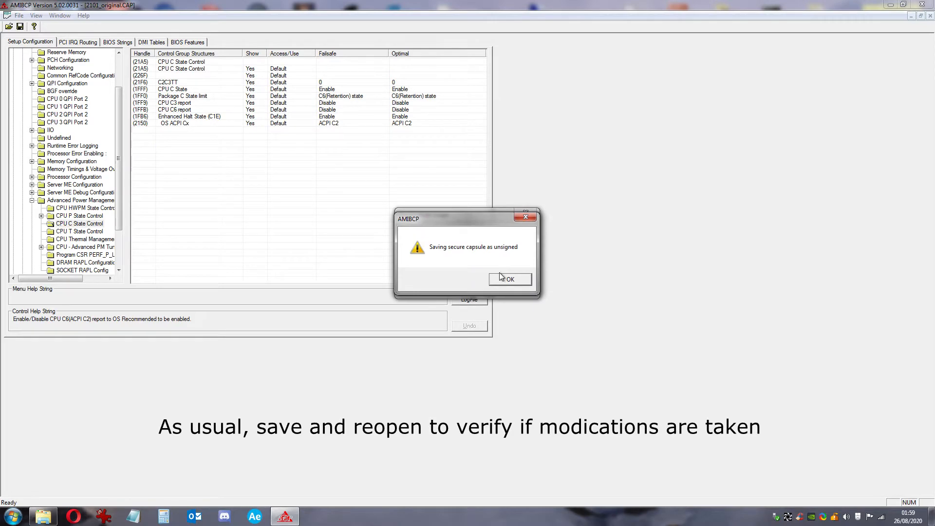
{"action": "left_click", "coordinate": [506, 279]}
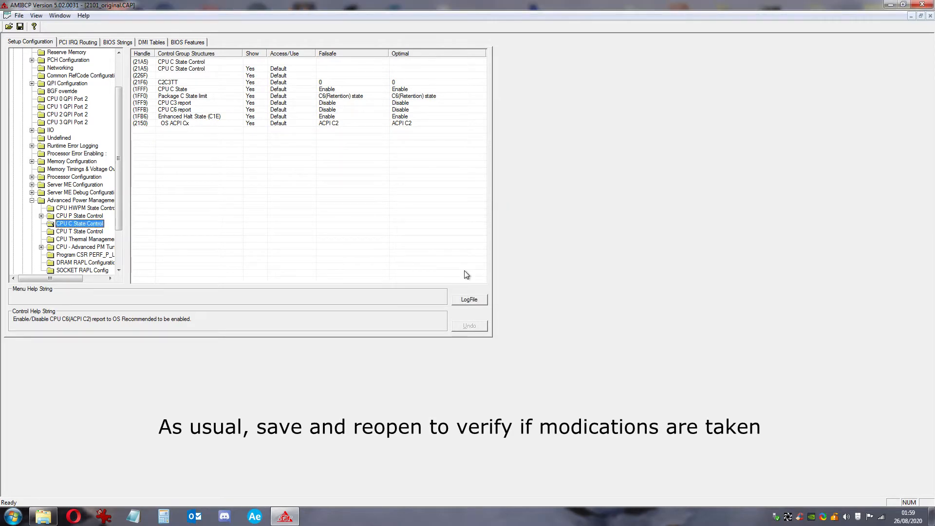
Close AMIBCP saving changes, then relaunch it and reopen 2101_original.CAP
{"action": "left_click", "coordinate": [921, 4]}
{"action": "left_click", "coordinate": [429, 282]}
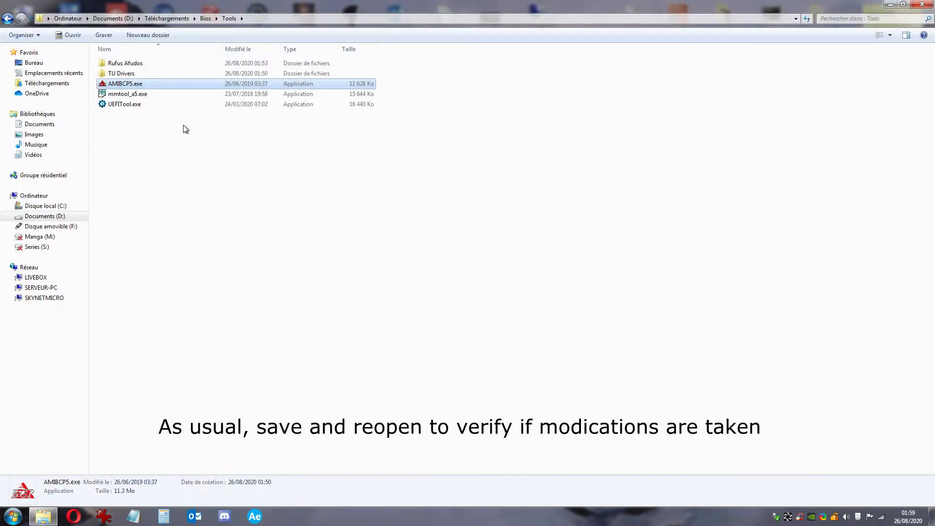
{"action": "double_click", "coordinate": [151, 86]}
{"action": "left_click", "coordinate": [7, 15]}
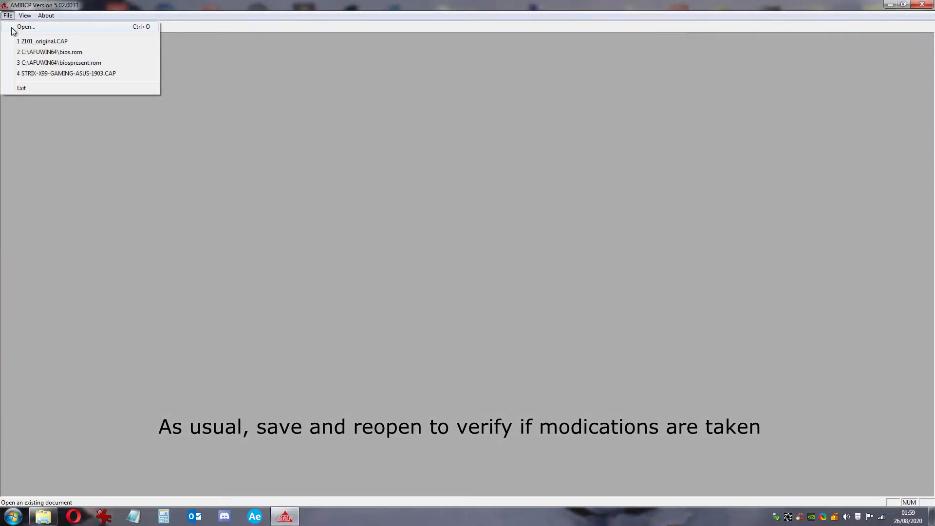
{"action": "left_click", "coordinate": [14, 25]}
{"action": "left_click", "coordinate": [489, 344]}
{"action": "left_click", "coordinate": [467, 366]}
{"action": "double_click", "coordinate": [410, 209]}
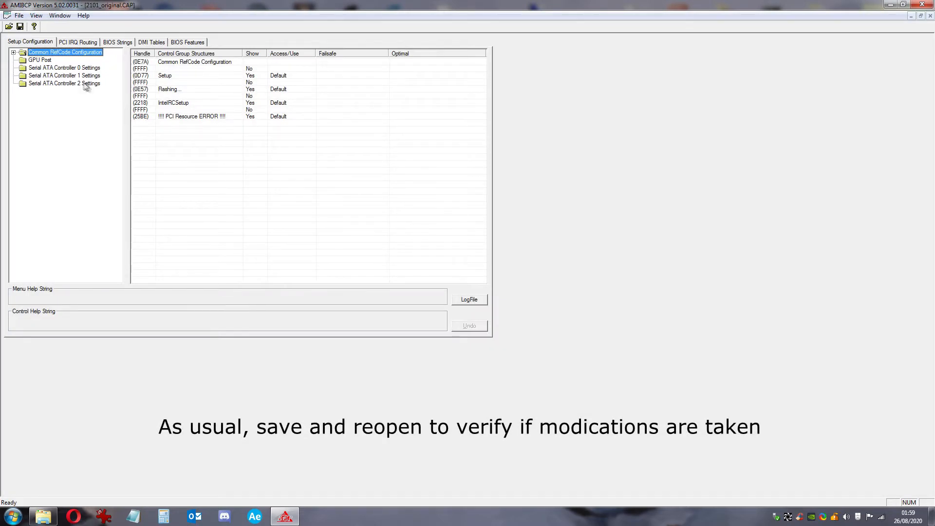
Confirm CPU C3 and C6 reports show Disable under CPU C State Control, then close AMIBCP
{"action": "left_click", "coordinate": [13, 53]}
{"action": "left_click", "coordinate": [23, 76]}
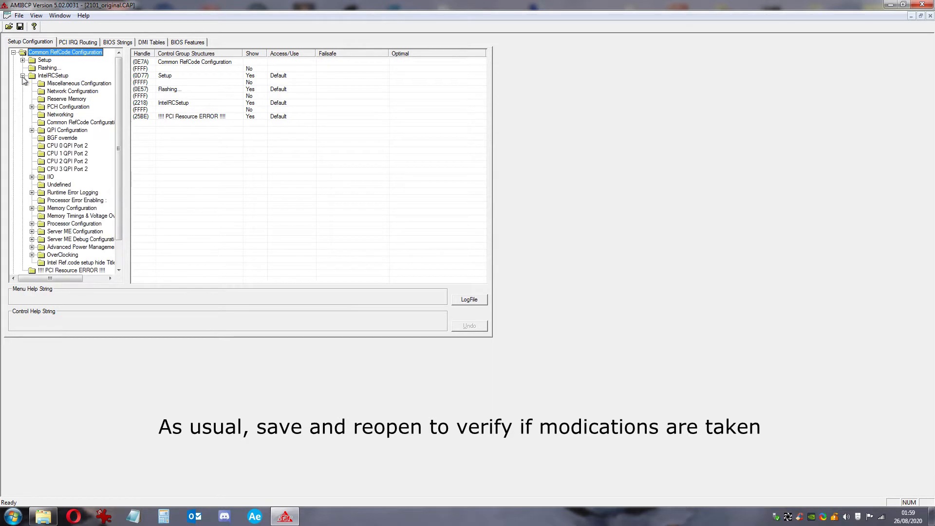
{"action": "left_click", "coordinate": [76, 248]}
{"action": "left_click", "coordinate": [32, 247]}
{"action": "scroll", "coordinate": [73, 219], "scroll_direction": "down", "scroll_amount": 2}
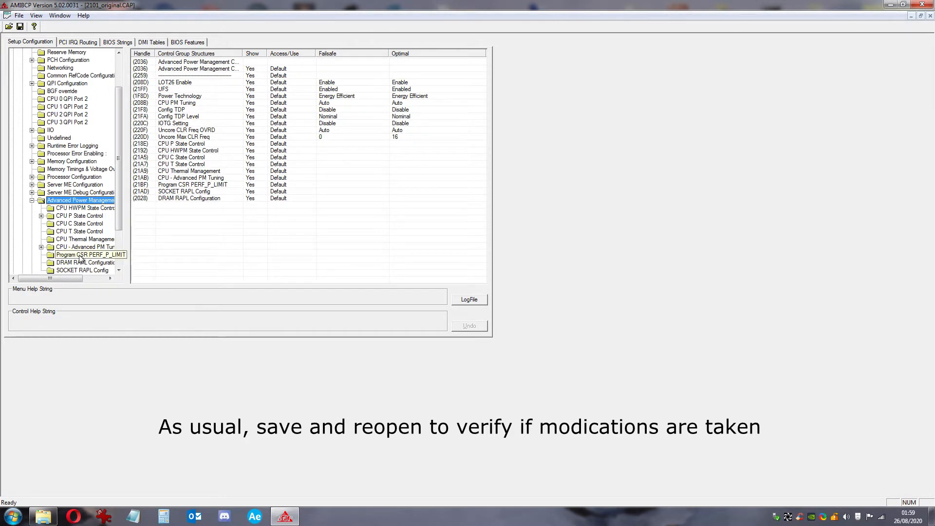
{"action": "left_click", "coordinate": [76, 224]}
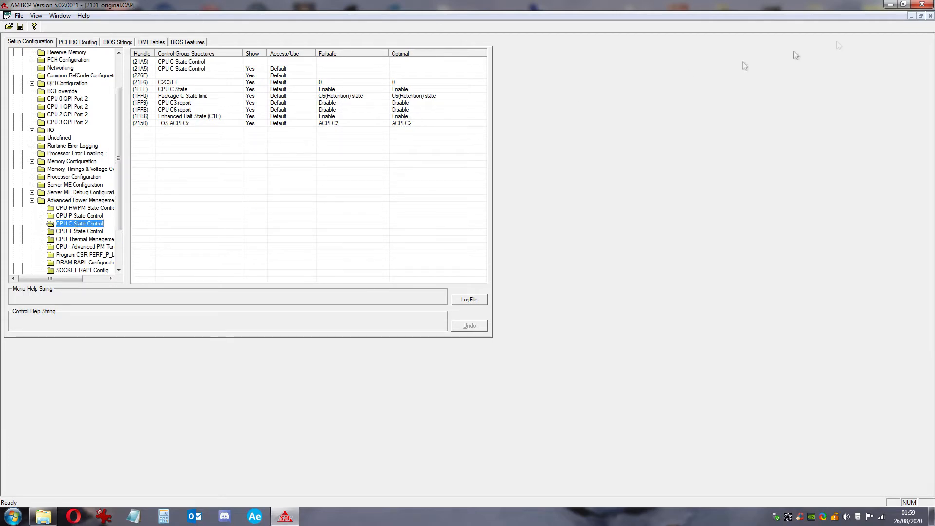
{"action": "left_click", "coordinate": [922, 5]}
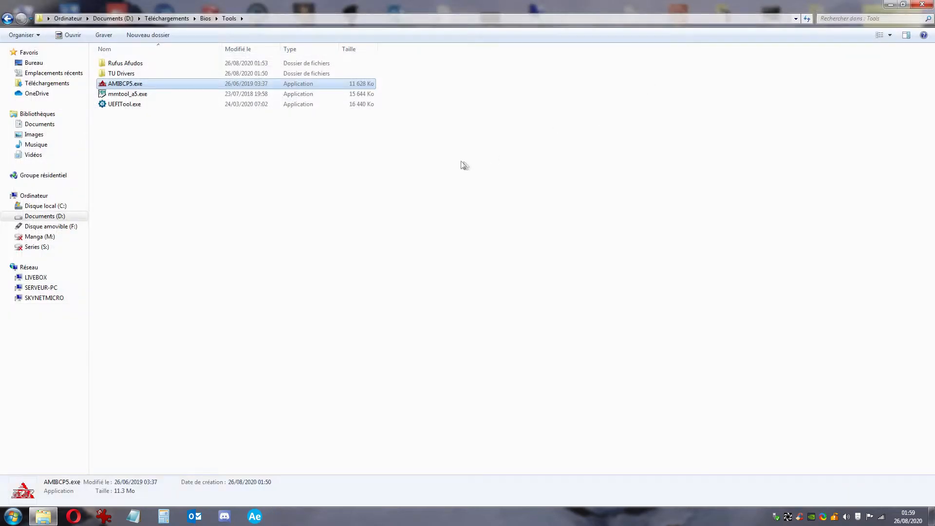
Launch UEFITool and open Bios original\2101_original.CAP
{"action": "double_click", "coordinate": [134, 105]}
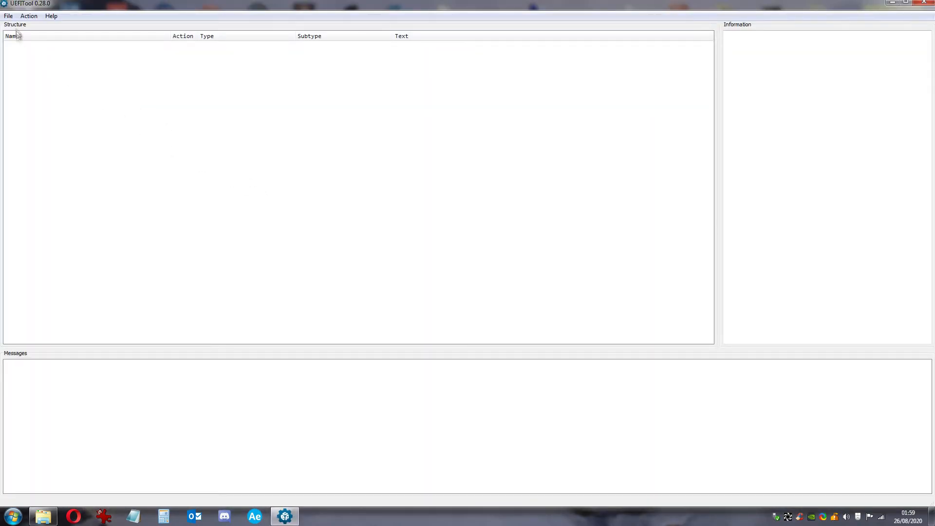
{"action": "left_click", "coordinate": [8, 17]}
{"action": "left_click", "coordinate": [19, 26]}
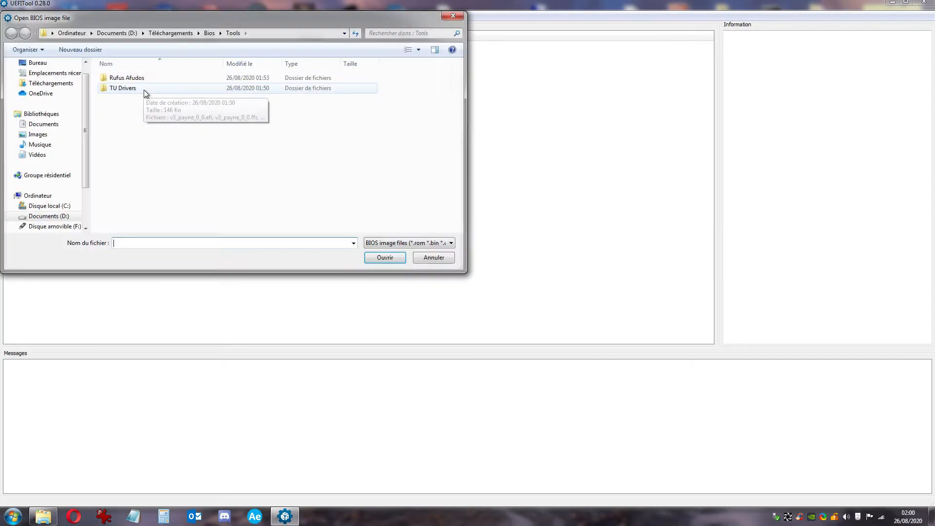
{"action": "left_click", "coordinate": [209, 33]}
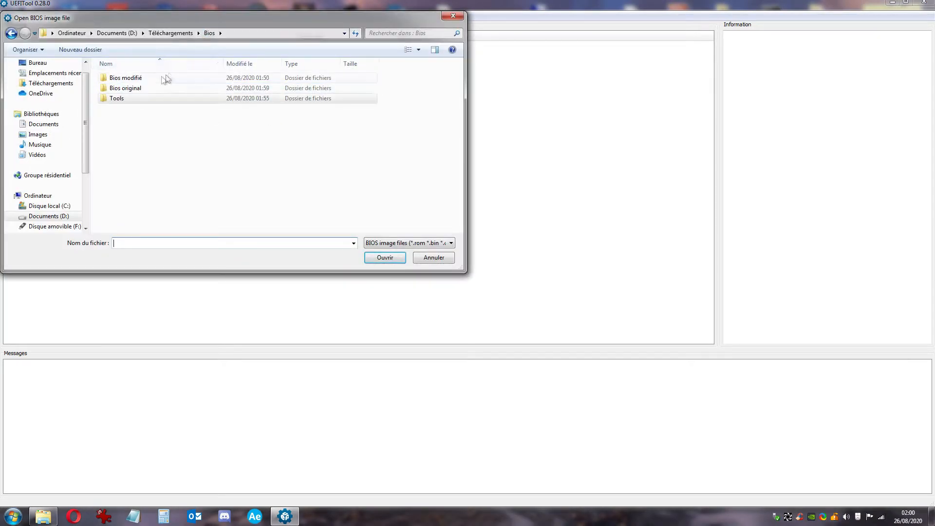
{"action": "double_click", "coordinate": [136, 89]}
{"action": "double_click", "coordinate": [124, 89]}
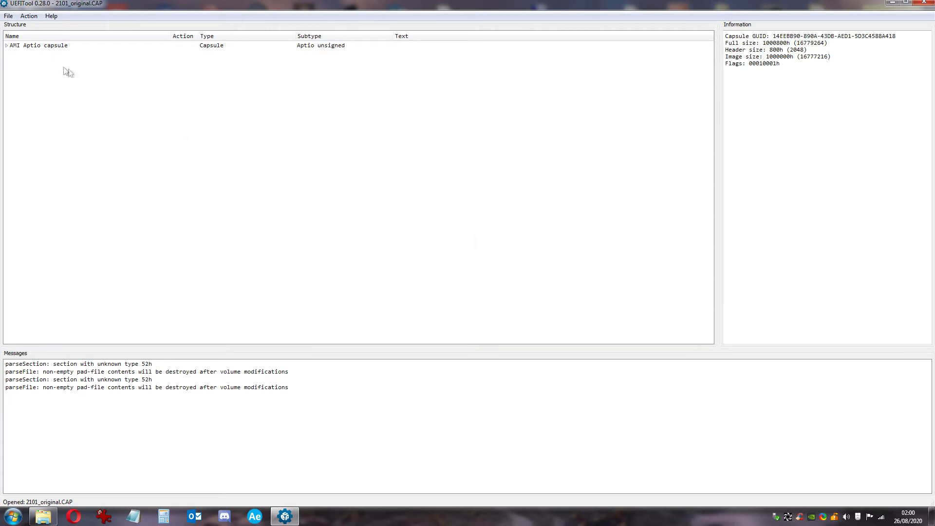
Expand the capsule, Intel image, BIOS region and its third volume to list the DXE drivers
{"action": "left_click", "coordinate": [7, 45]}
{"action": "left_click", "coordinate": [11, 53]}
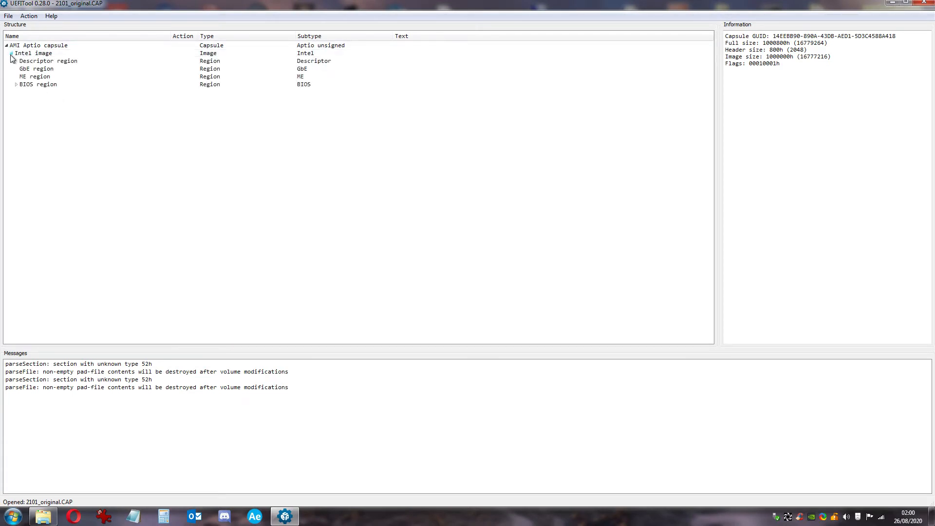
{"action": "left_click", "coordinate": [16, 85]}
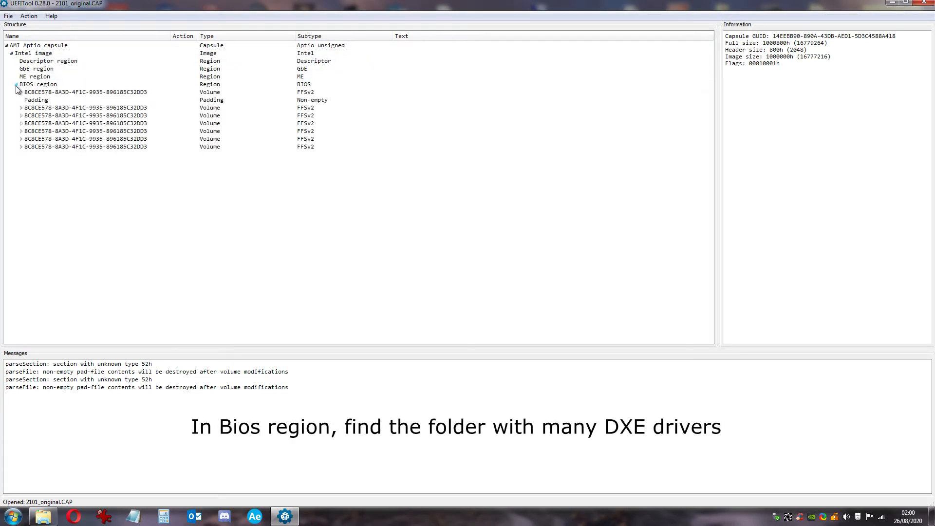
{"action": "left_click", "coordinate": [39, 116]}
{"action": "left_click", "coordinate": [21, 116]}
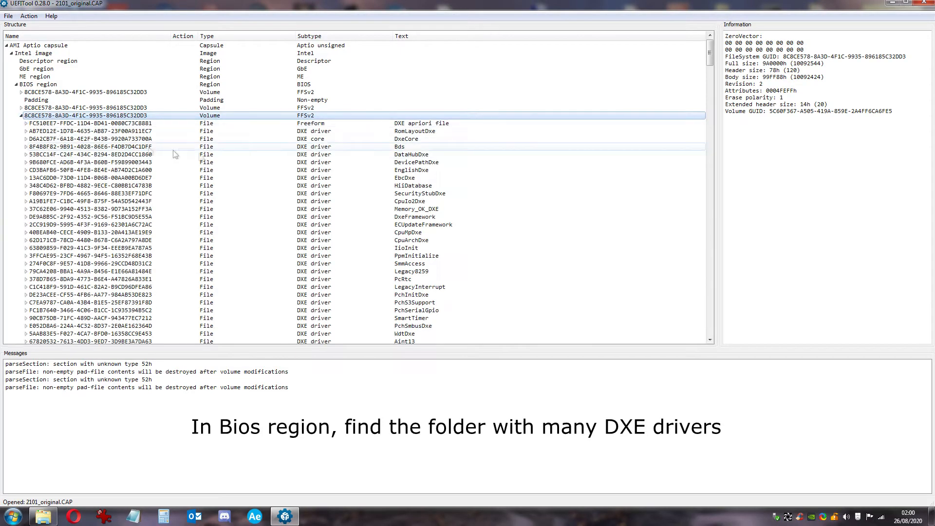
{"action": "scroll", "coordinate": [309, 177], "scroll_direction": "down", "scroll_amount": 10}
{"action": "scroll", "coordinate": [312, 180], "scroll_direction": "down", "scroll_amount": 20}
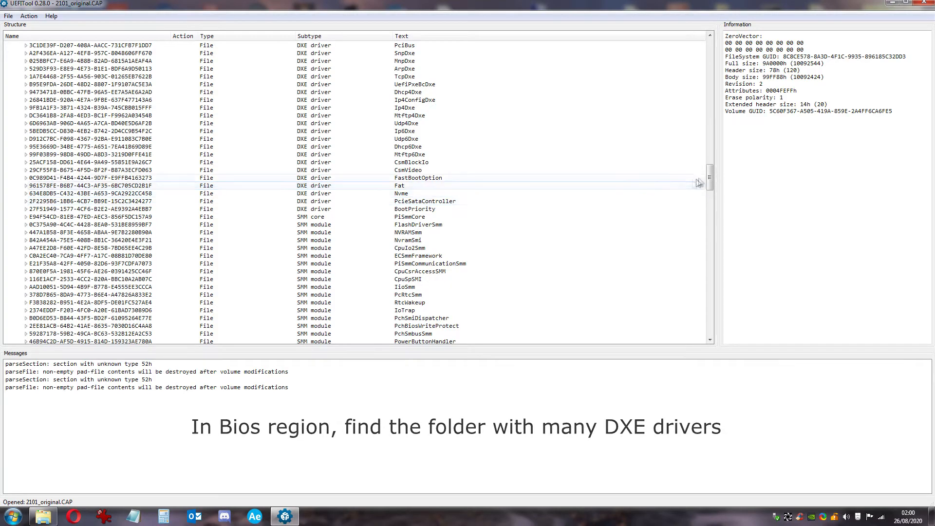
{"action": "left_click_drag", "start_coordinate": [709, 178], "coordinate": [735, 332]}
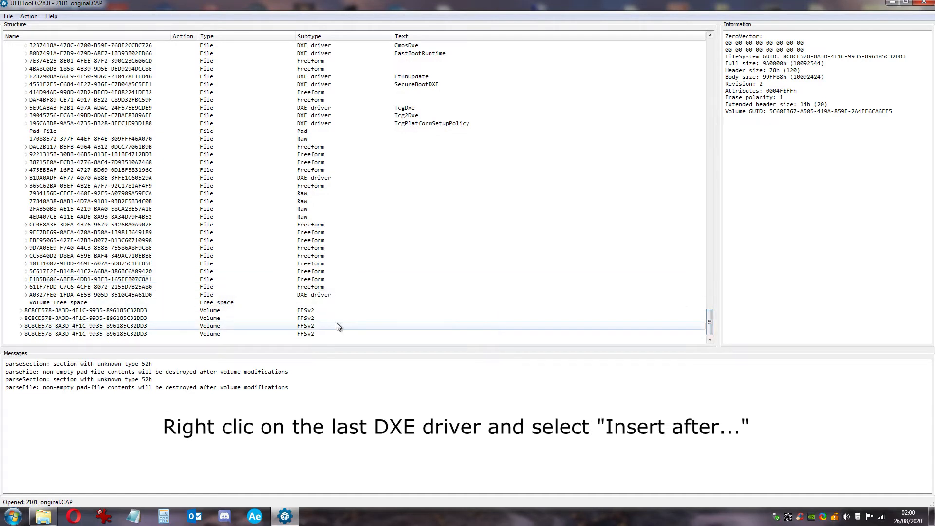
Insert v3_payne_50_20.ffs from Bios\Tools\TU Drivers after the last DXE driver
{"action": "left_click", "coordinate": [325, 296]}
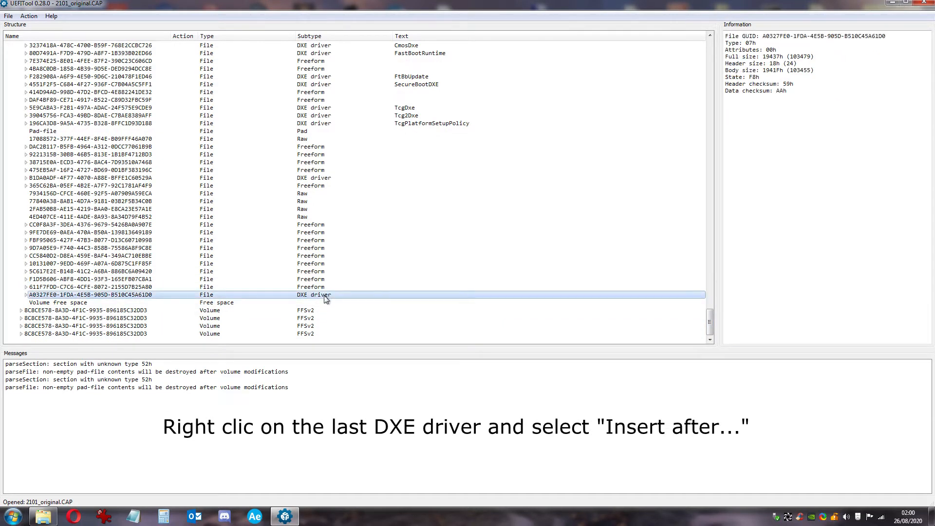
{"action": "right_click", "coordinate": [326, 299]}
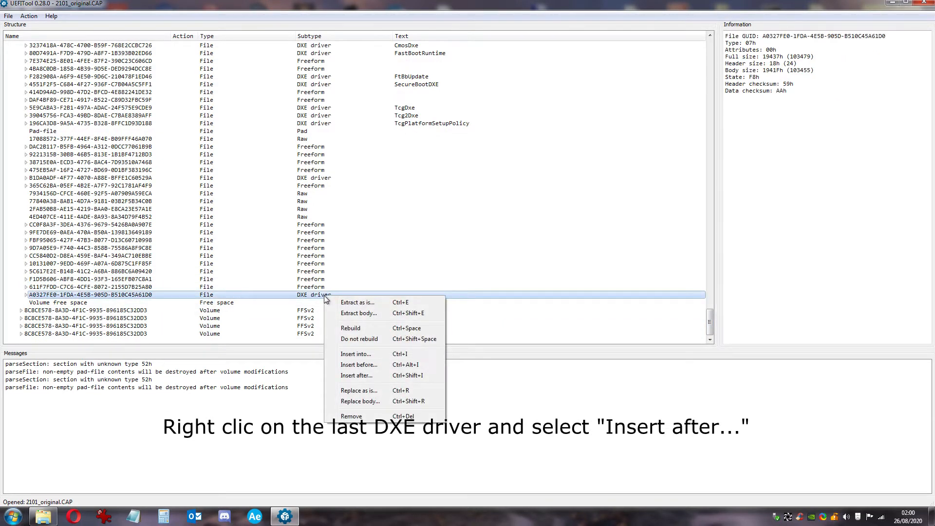
{"action": "left_click", "coordinate": [366, 376]}
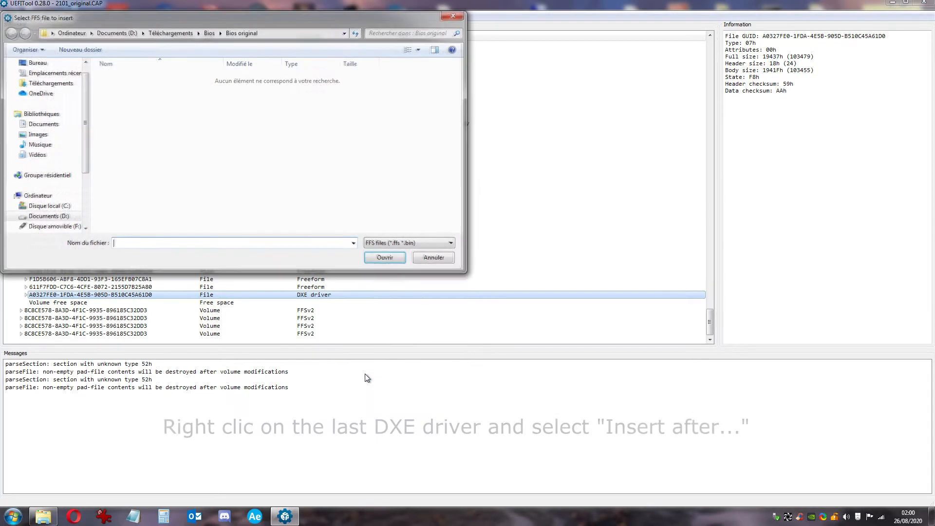
{"action": "left_click", "coordinate": [209, 33]}
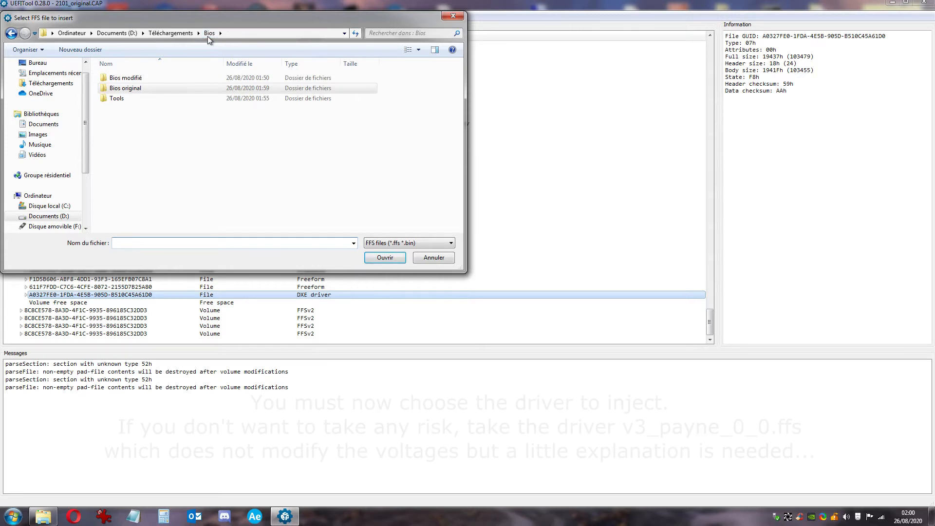
{"action": "left_click", "coordinate": [135, 98]}
{"action": "double_click", "coordinate": [134, 98]}
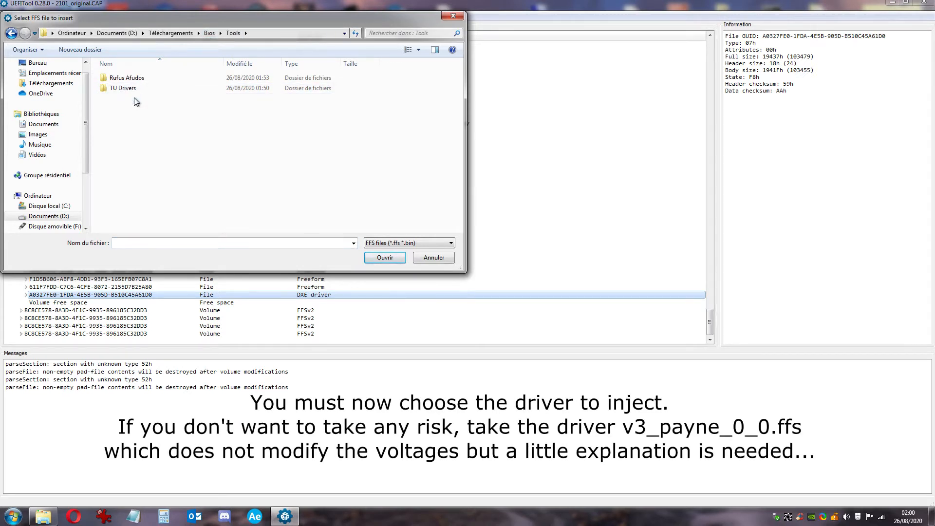
{"action": "double_click", "coordinate": [123, 89]}
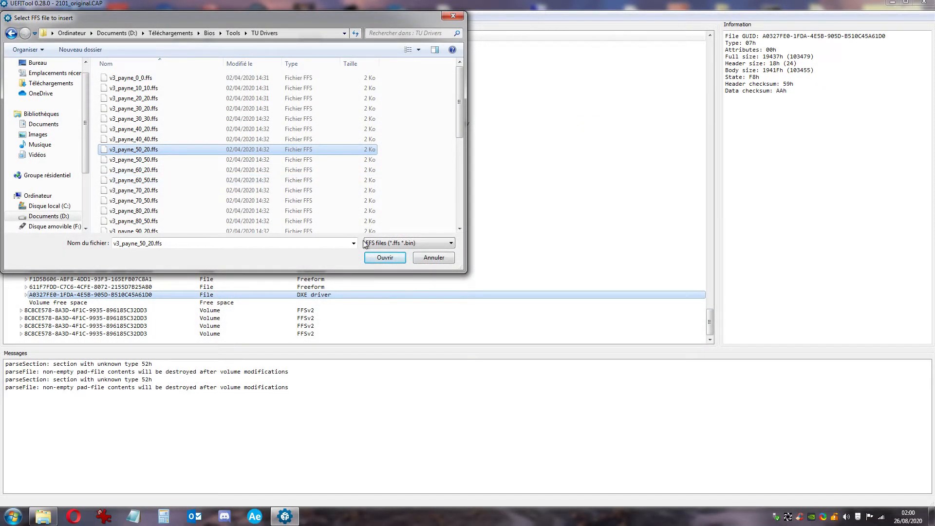
{"action": "left_click", "coordinate": [385, 258]}
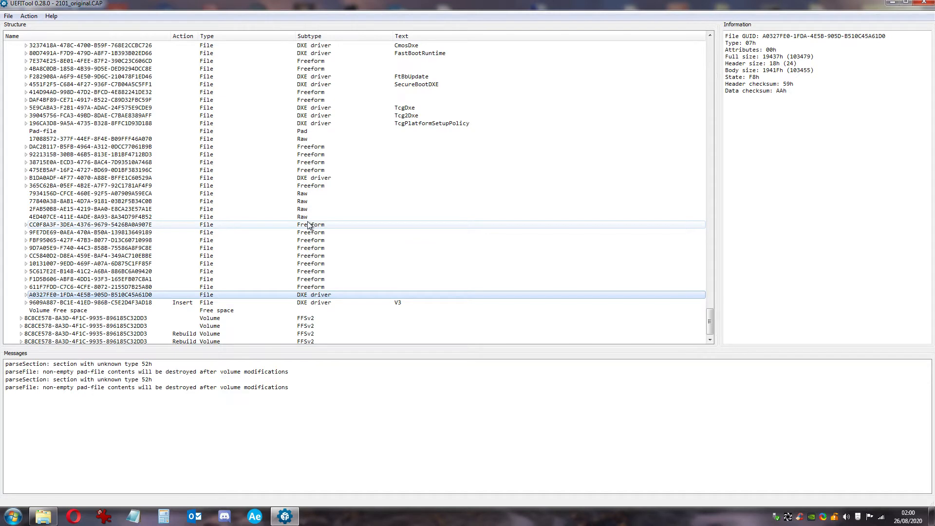
Save the rebuilt image over 2101_original.CAP, confirm the overwrite, and reopen it
{"action": "left_click", "coordinate": [317, 305]}
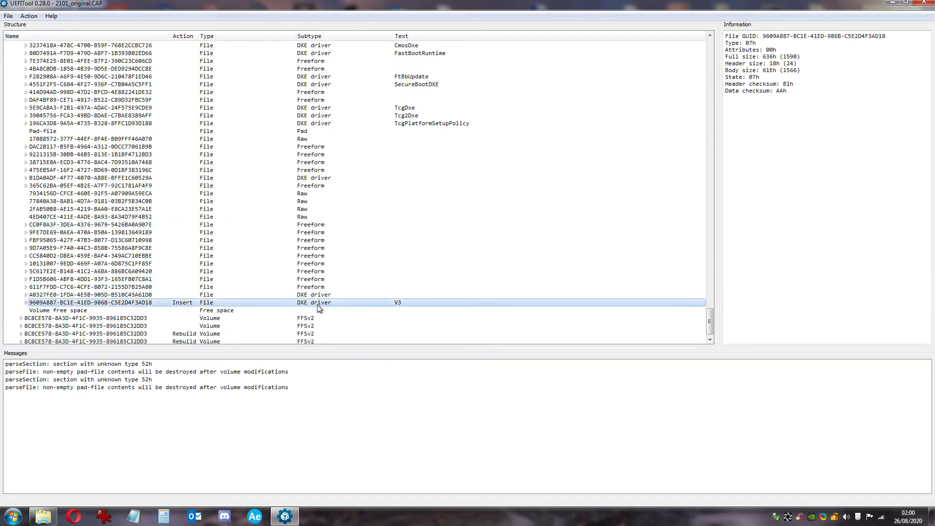
{"action": "left_click", "coordinate": [7, 17]}
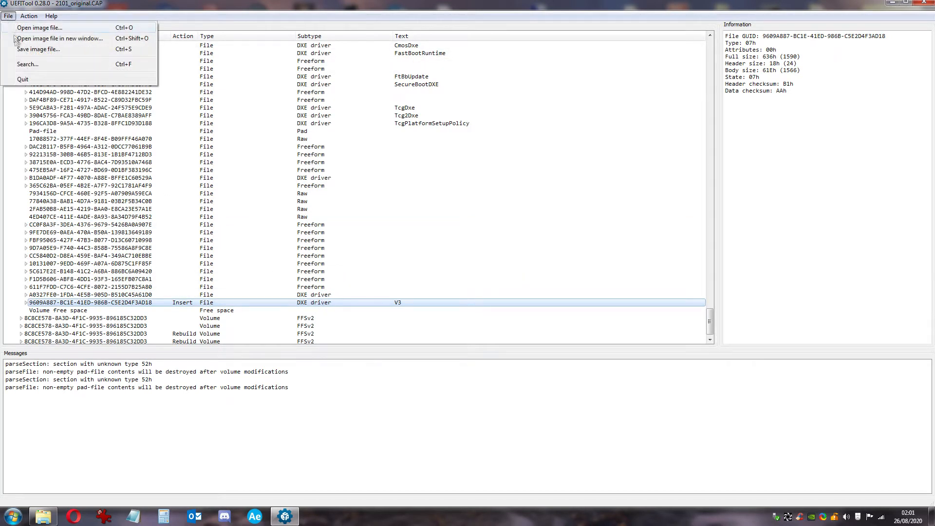
{"action": "left_click", "coordinate": [23, 51]}
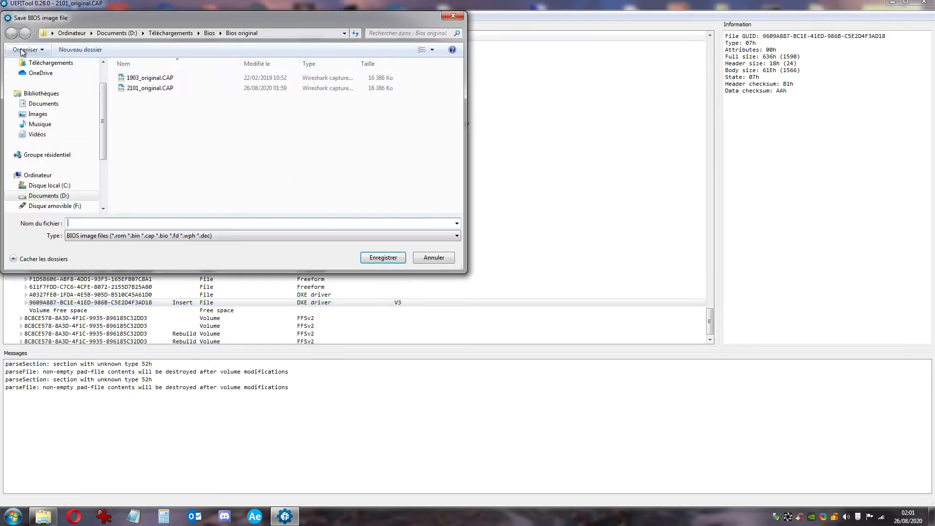
{"action": "double_click", "coordinate": [151, 89]}
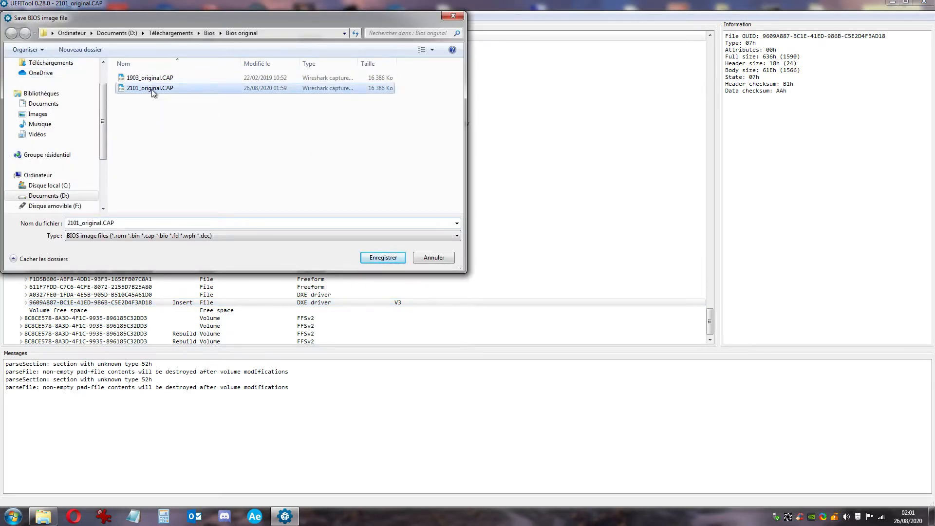
{"action": "left_click", "coordinate": [493, 263]}
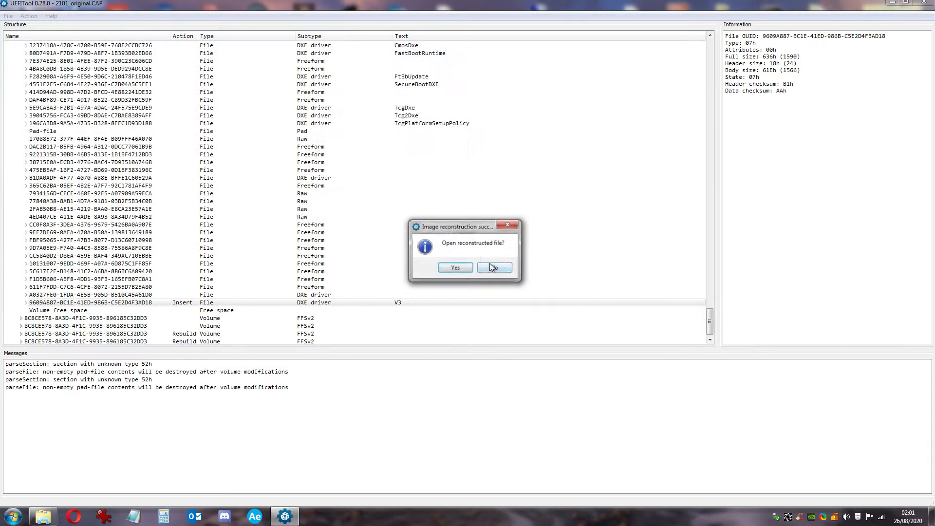
{"action": "left_click", "coordinate": [460, 268]}
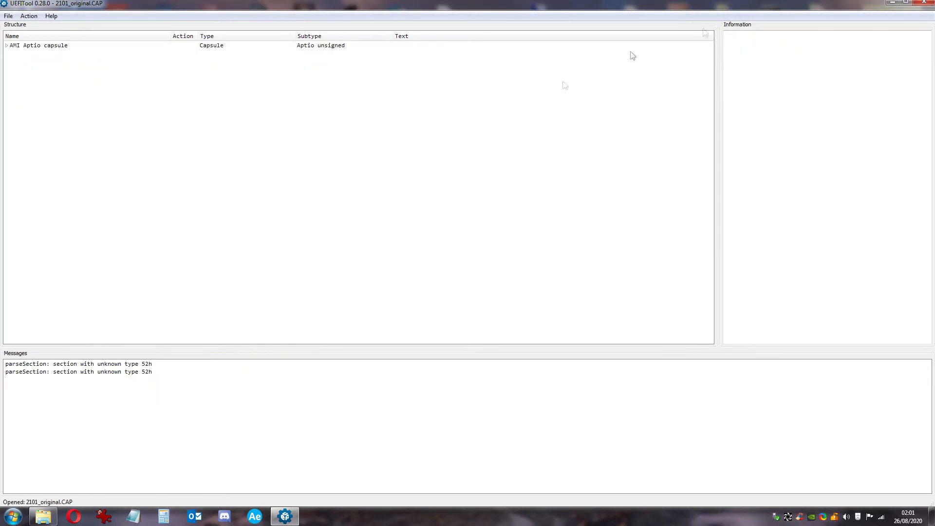
{"action": "left_click", "coordinate": [925, 4]}
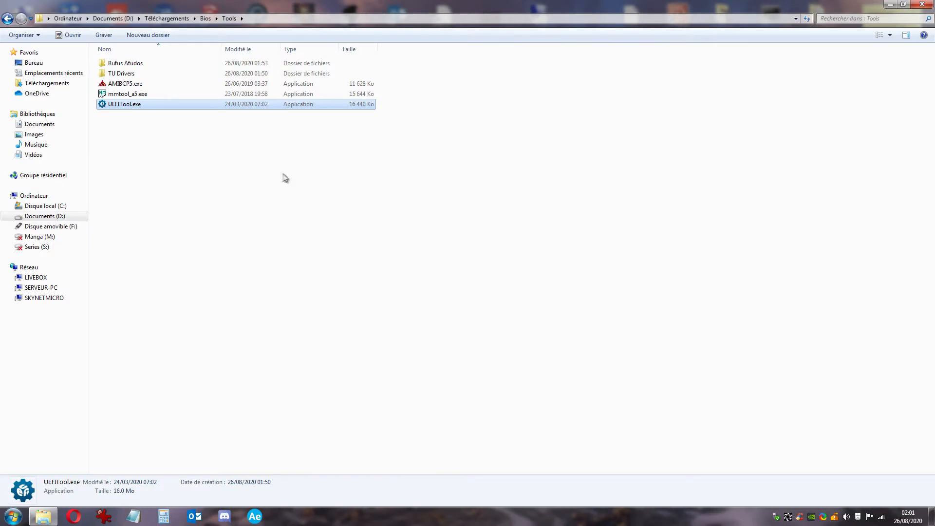
{"action": "double_click", "coordinate": [183, 107]}
{"action": "left_click", "coordinate": [28, 15]}
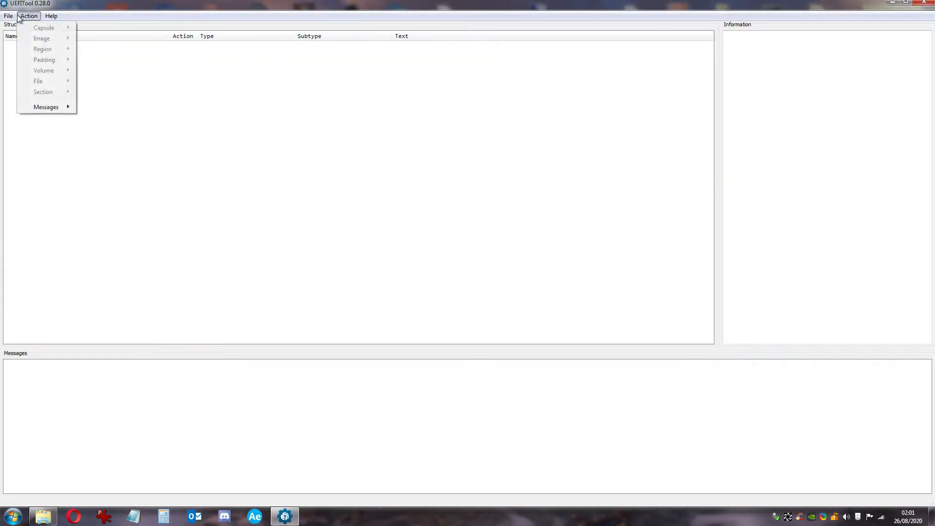
{"action": "left_click", "coordinate": [13, 28]}
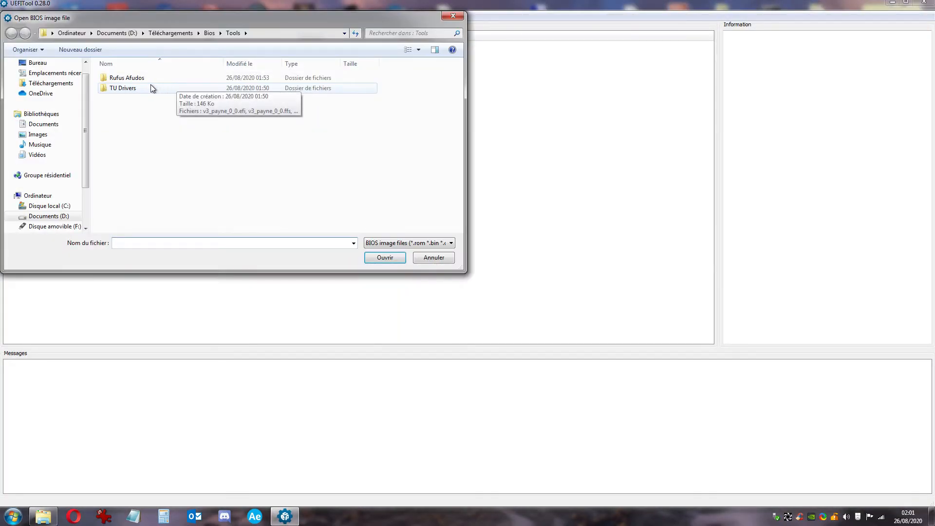
{"action": "left_click", "coordinate": [210, 33]}
{"action": "double_click", "coordinate": [138, 88]}
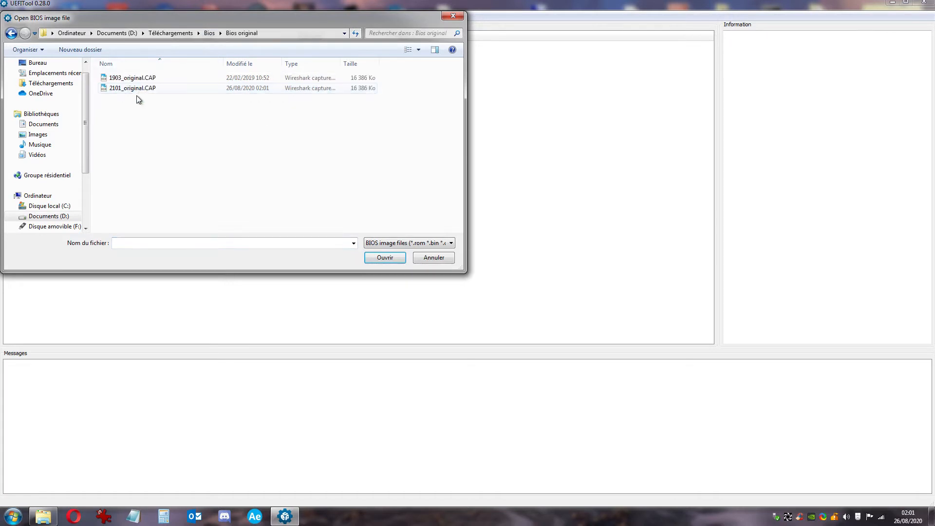
{"action": "double_click", "coordinate": [131, 91]}
{"action": "left_click", "coordinate": [7, 47]}
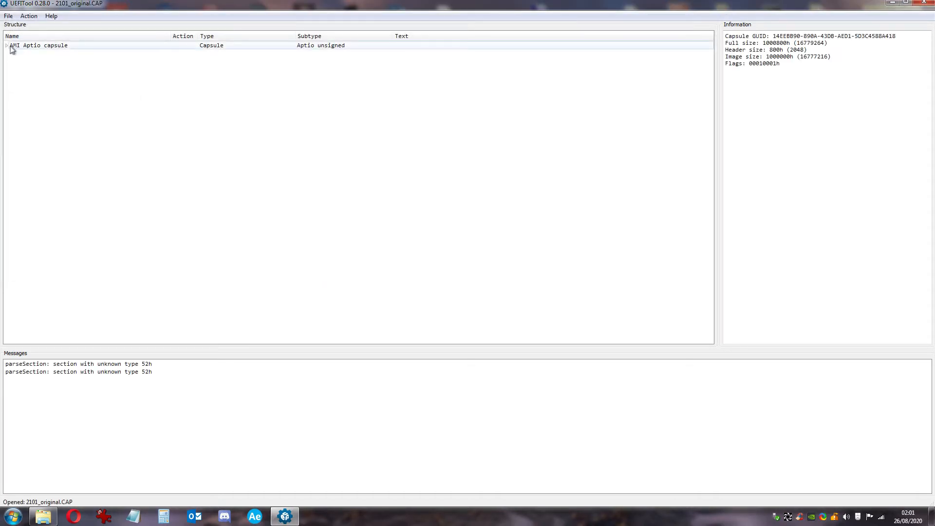
{"action": "left_click", "coordinate": [11, 53]}
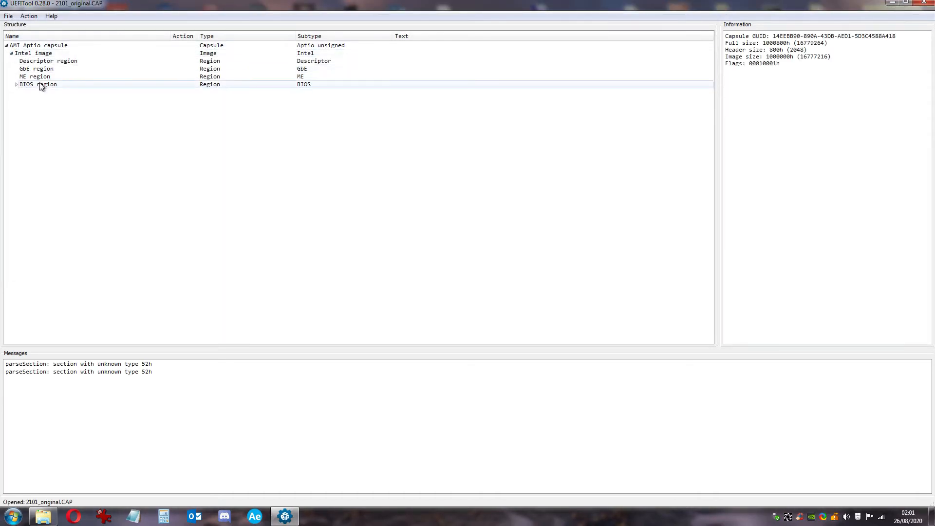
{"action": "left_click", "coordinate": [17, 85]}
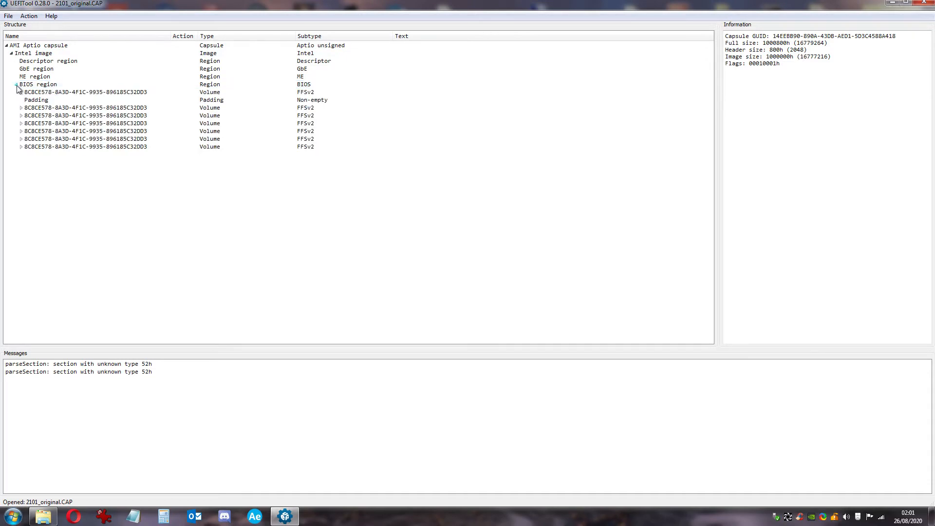
{"action": "double_click", "coordinate": [55, 117]}
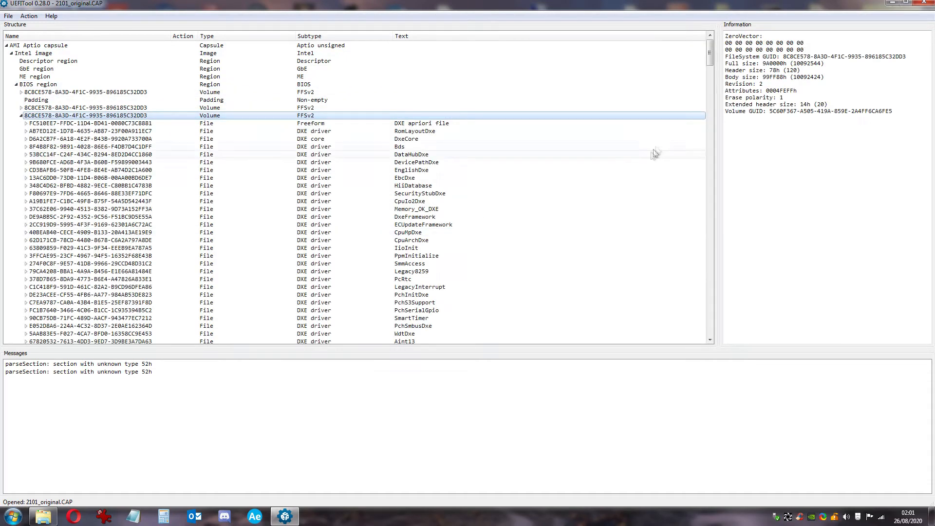
{"action": "left_click_drag", "start_coordinate": [714, 68], "coordinate": [722, 330]}
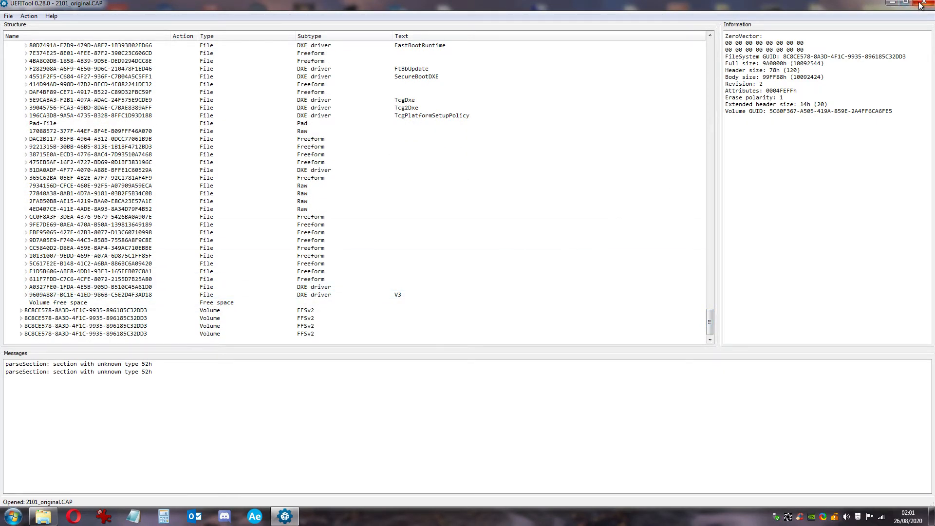
{"action": "left_click_drag", "start_coordinate": [711, 318], "coordinate": [720, 48]}
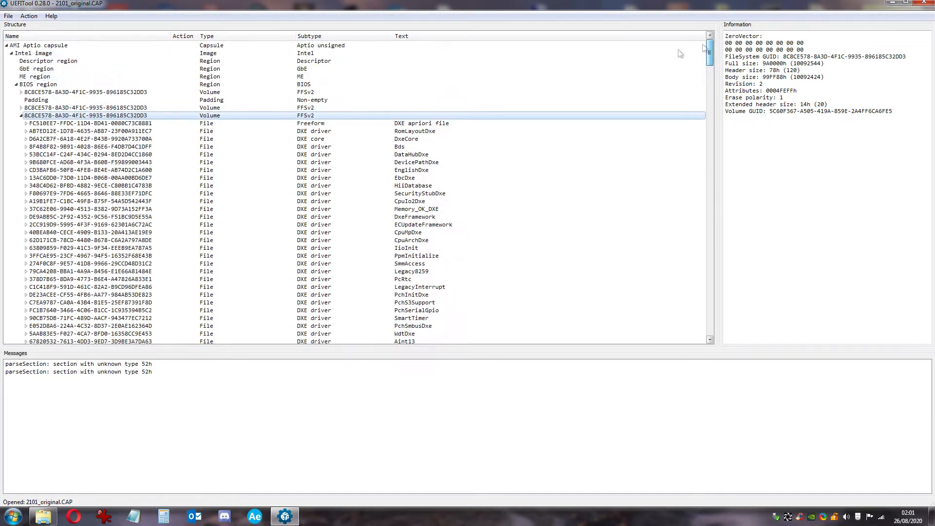
{"action": "left_click", "coordinate": [16, 85]}
{"action": "left_click", "coordinate": [11, 53]}
{"action": "left_click", "coordinate": [7, 46]}
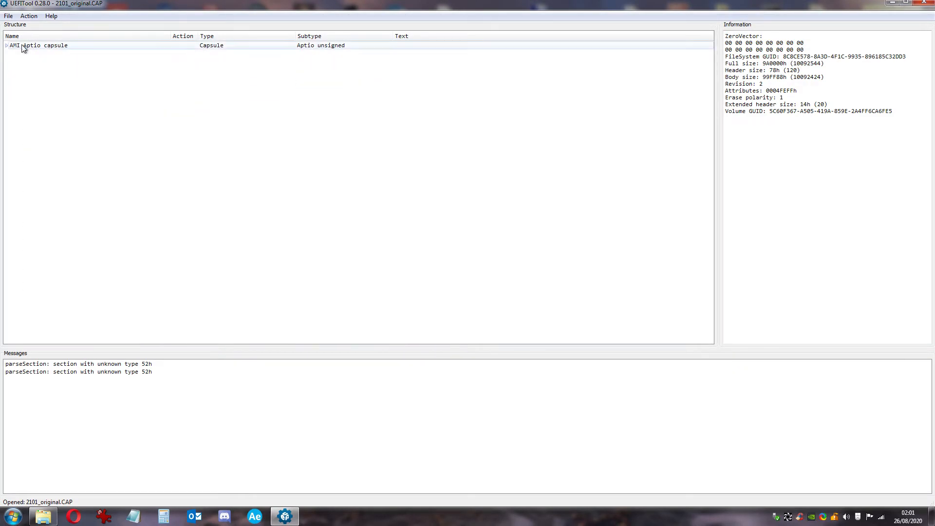
Extract the AMI Aptio capsule body as 'Bios' into Bios modifié\2101, then close UEFITool
{"action": "left_click", "coordinate": [26, 47]}
{"action": "right_click", "coordinate": [26, 47]}
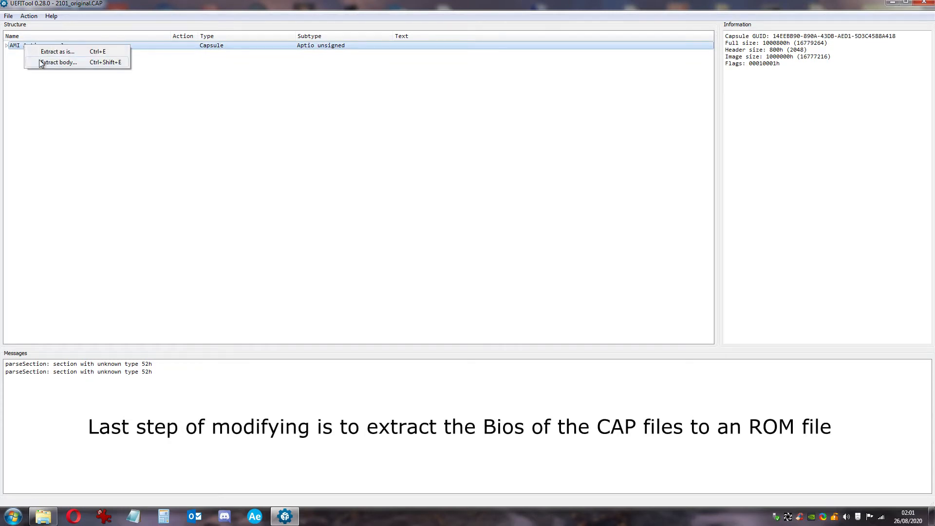
{"action": "left_click", "coordinate": [41, 61]}
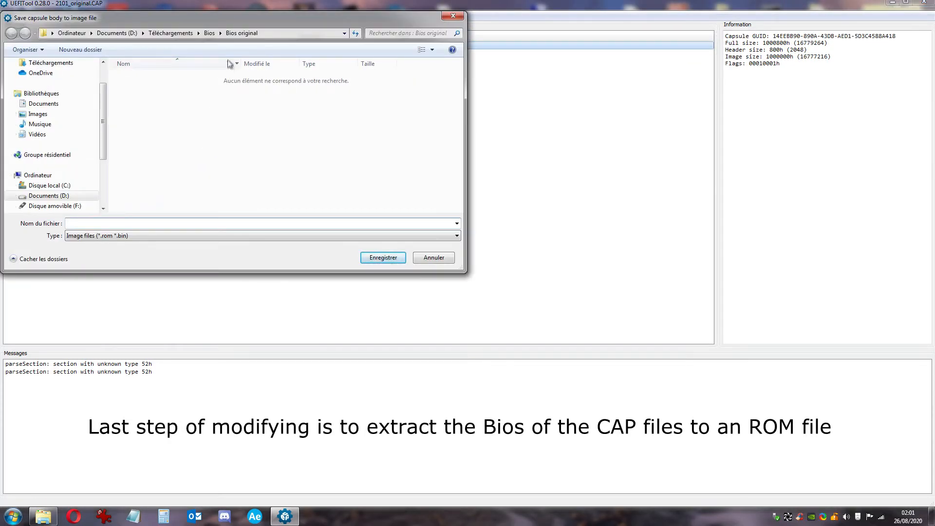
{"action": "left_click", "coordinate": [209, 33]}
{"action": "double_click", "coordinate": [175, 78]}
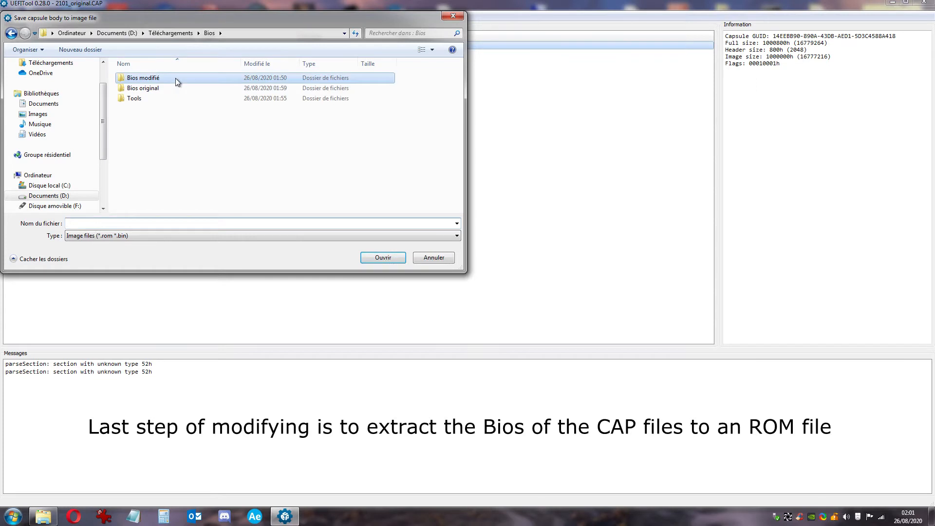
{"action": "double_click", "coordinate": [158, 91]}
{"action": "left_click", "coordinate": [145, 223]}
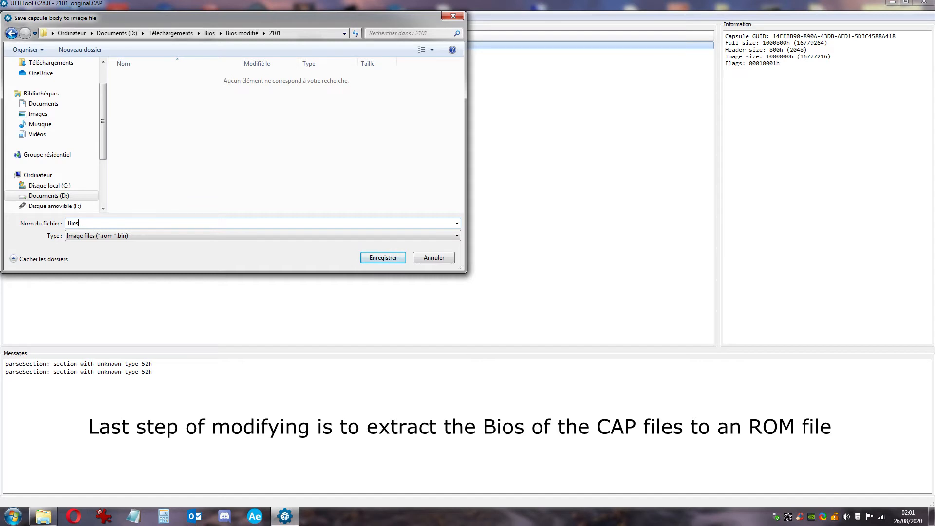
{"action": "key", "text": "Return"}
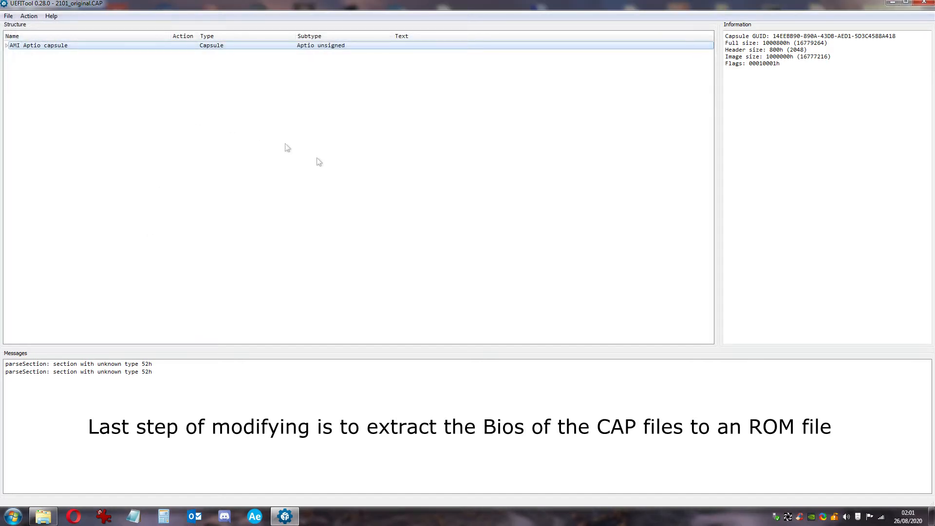
{"action": "left_click", "coordinate": [922, 4]}
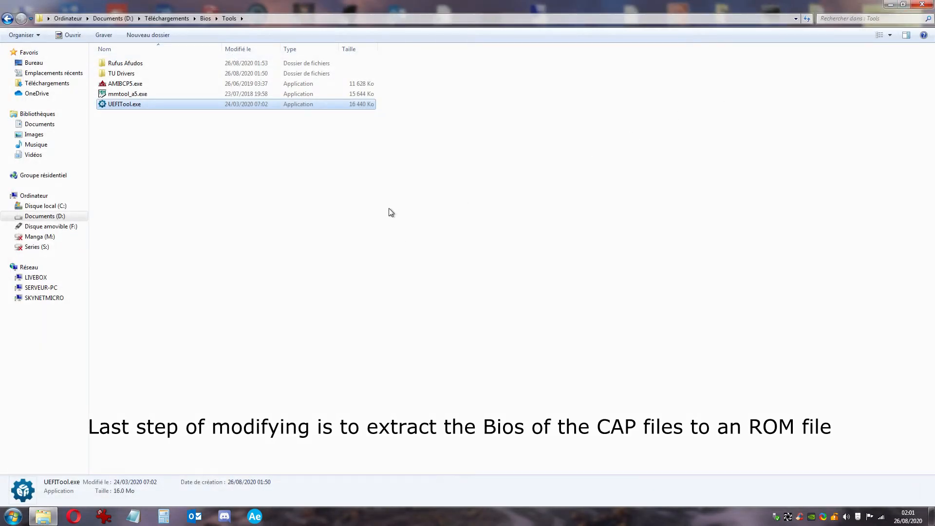
Navigate from the Bios folder through Bios modifié into the 2101 folder holding Bios.rom
{"action": "left_click", "coordinate": [203, 20]}
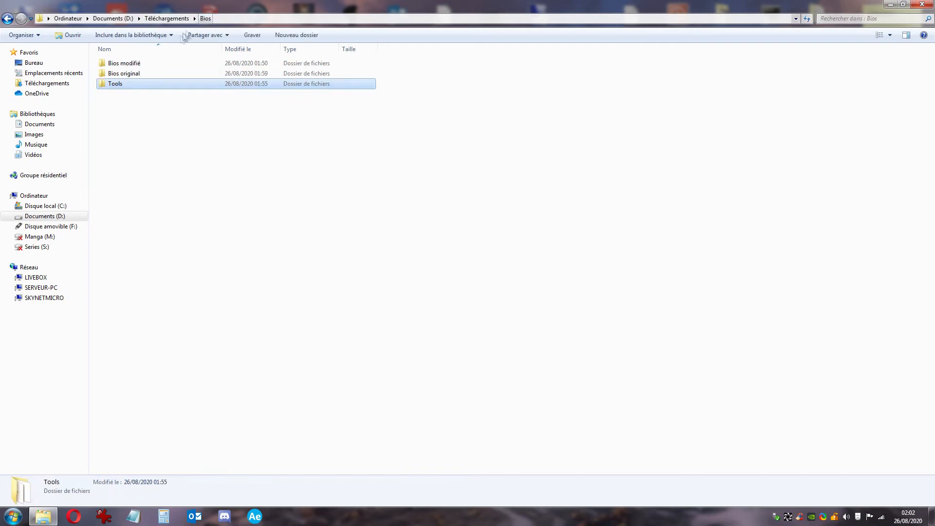
{"action": "double_click", "coordinate": [129, 62]}
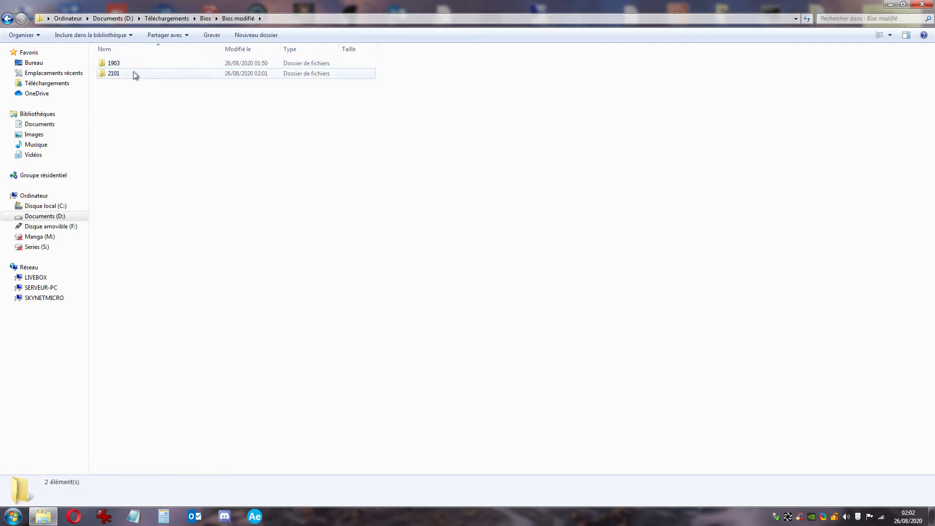
{"action": "double_click", "coordinate": [134, 73]}
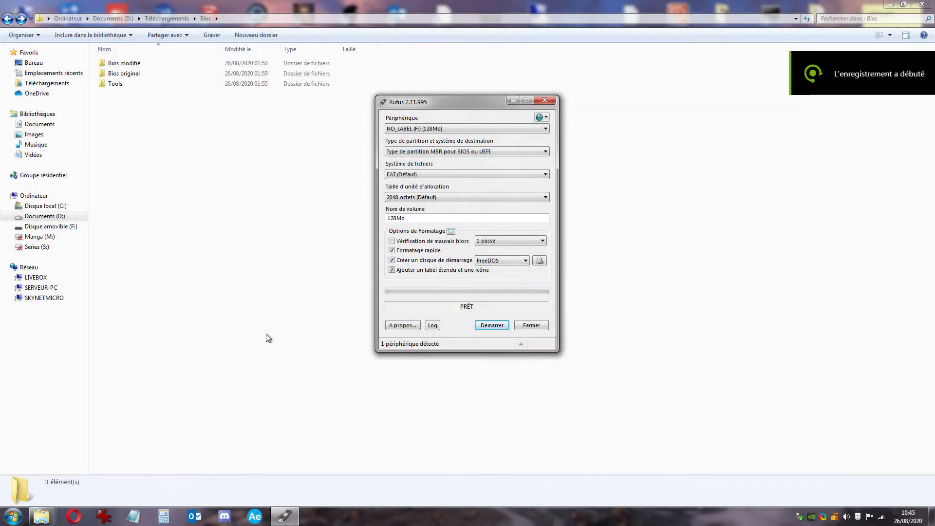
Format the 128 MB USB drive F: as a FreeDOS boot disk with a blank volume name, accepting the data erase
{"action": "left_click", "coordinate": [508, 130]}
{"action": "left_click", "coordinate": [508, 133]}
{"action": "left_click_drag", "start_coordinate": [423, 219], "coordinate": [383, 222]}
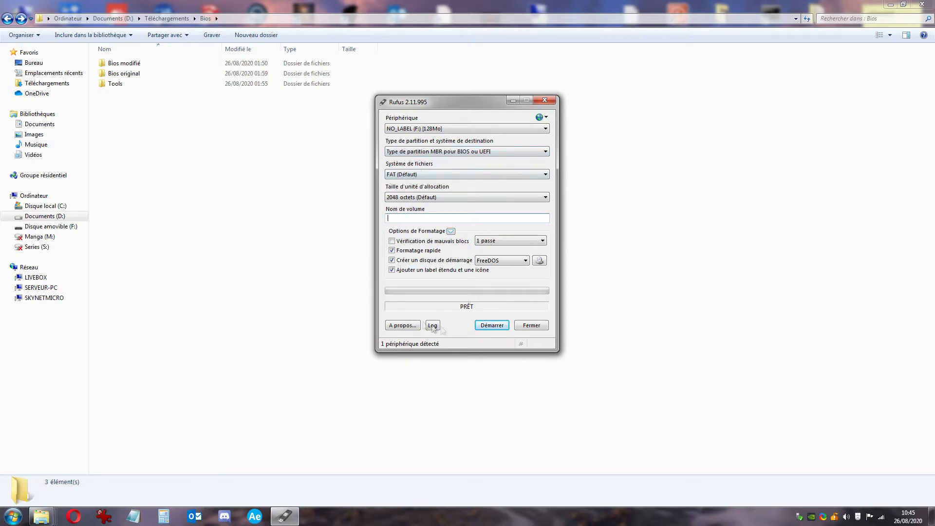
{"action": "left_click", "coordinate": [486, 330]}
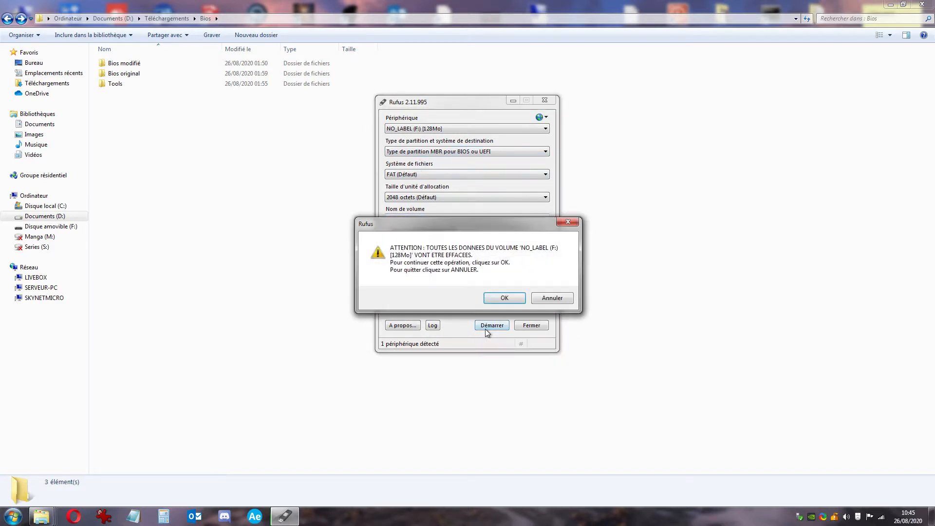
{"action": "left_click", "coordinate": [505, 303]}
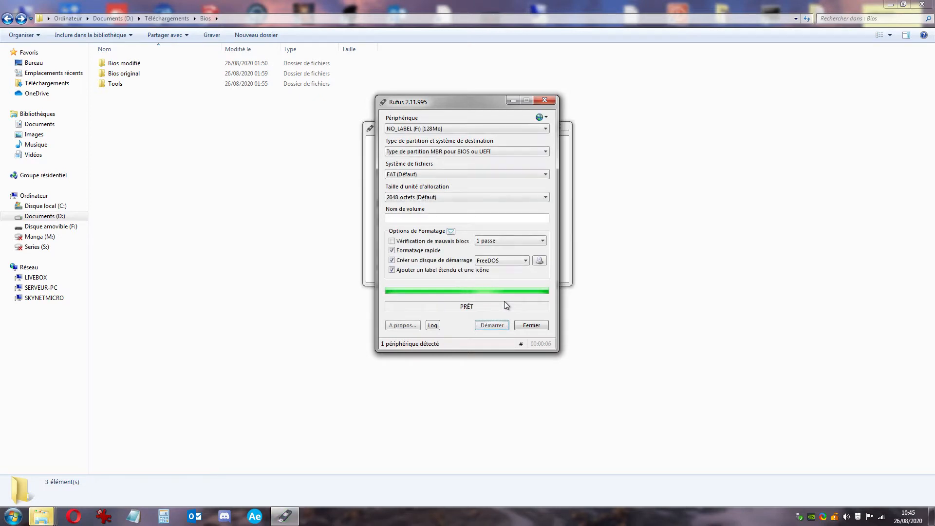
Dismiss the AutoPlay prompt for drive F: and close Rufus
{"action": "left_click", "coordinate": [372, 143]}
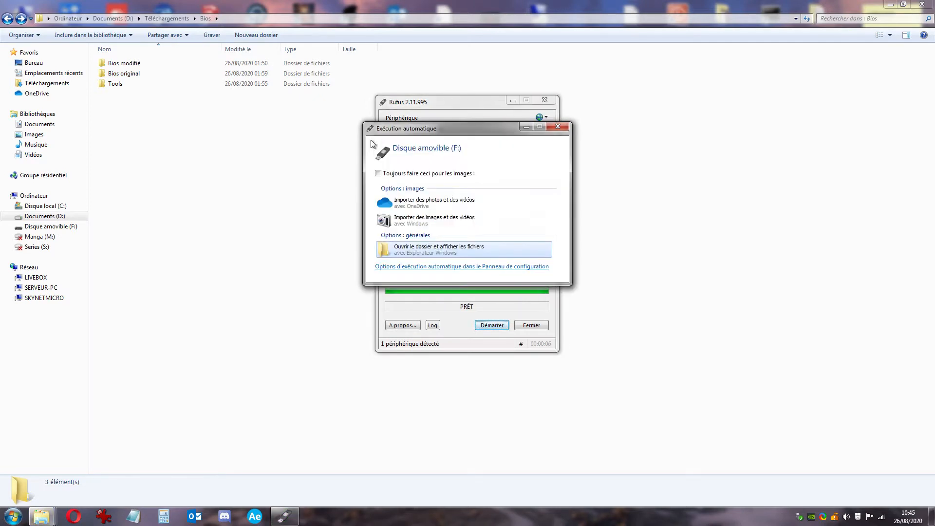
{"action": "left_click", "coordinate": [556, 129]}
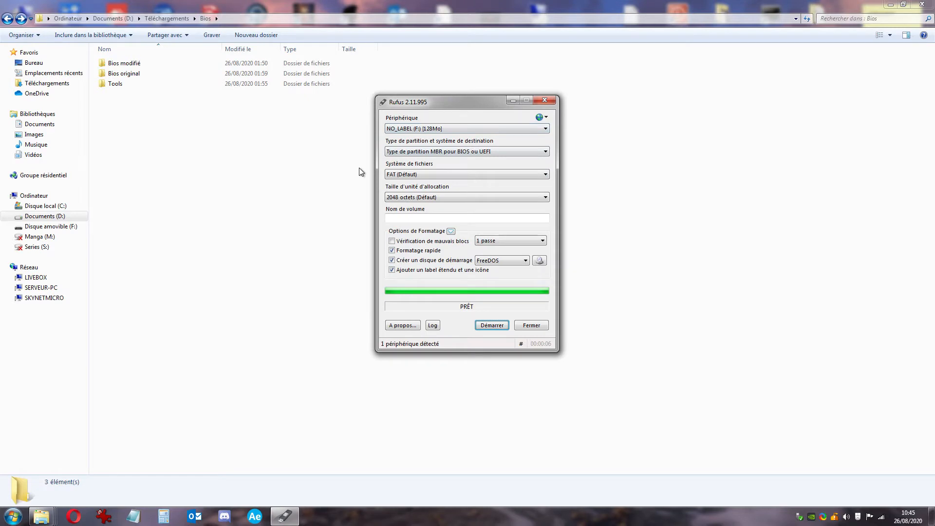
{"action": "left_click", "coordinate": [545, 325]}
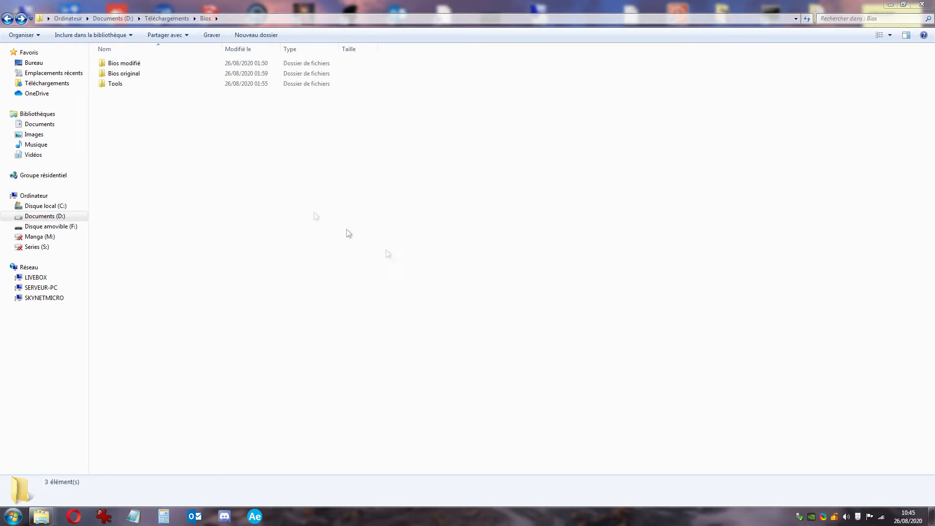
Open Autoexec.bat from the Tools\Rufus Afudos folder in Notepad
{"action": "double_click", "coordinate": [138, 86]}
{"action": "left_click", "coordinate": [144, 67]}
{"action": "double_click", "coordinate": [144, 66]}
{"action": "right_click", "coordinate": [146, 74]}
{"action": "left_click", "coordinate": [173, 88]}
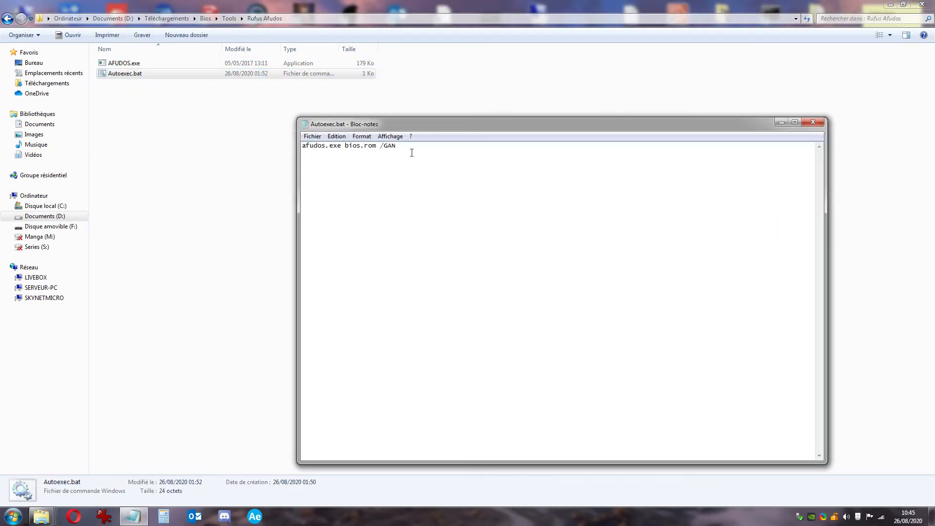
Confirm it reads 'afudos.exe bios.rom /GAN', close Notepad, and select AFUDOS.exe and Autoexec.bat
{"action": "key", "text": "ctrl+a"}
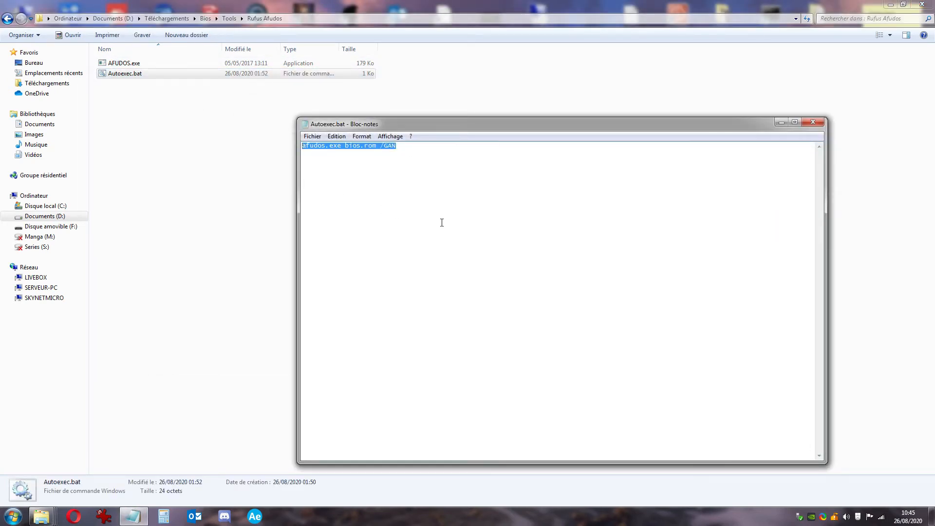
{"action": "left_click", "coordinate": [453, 200]}
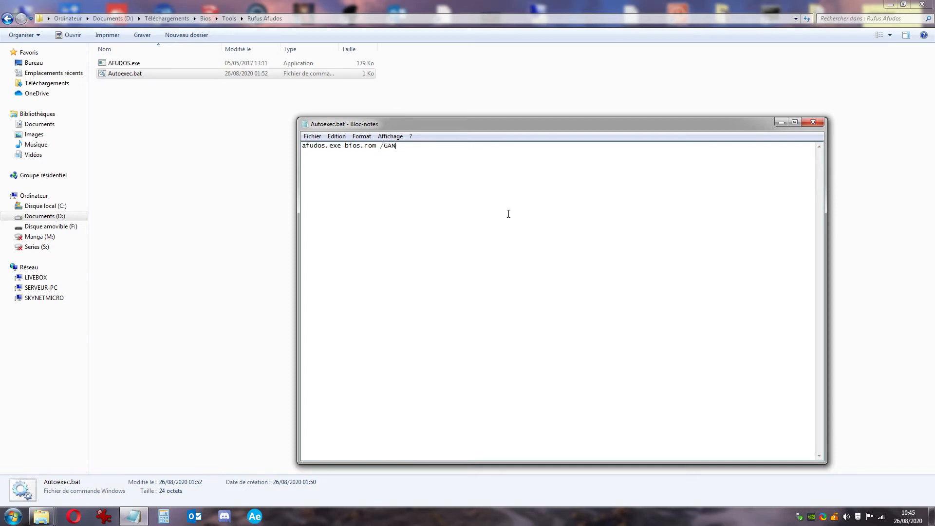
{"action": "left_click", "coordinate": [813, 122]}
{"action": "left_click_drag", "start_coordinate": [239, 106], "coordinate": [139, 65]}
Send AFUDOS.exe and Autoexec.bat to Disque amovible (F:), replacing the existing files
{"action": "right_click", "coordinate": [139, 66]}
{"action": "mouse_move", "coordinate": [223, 211]}
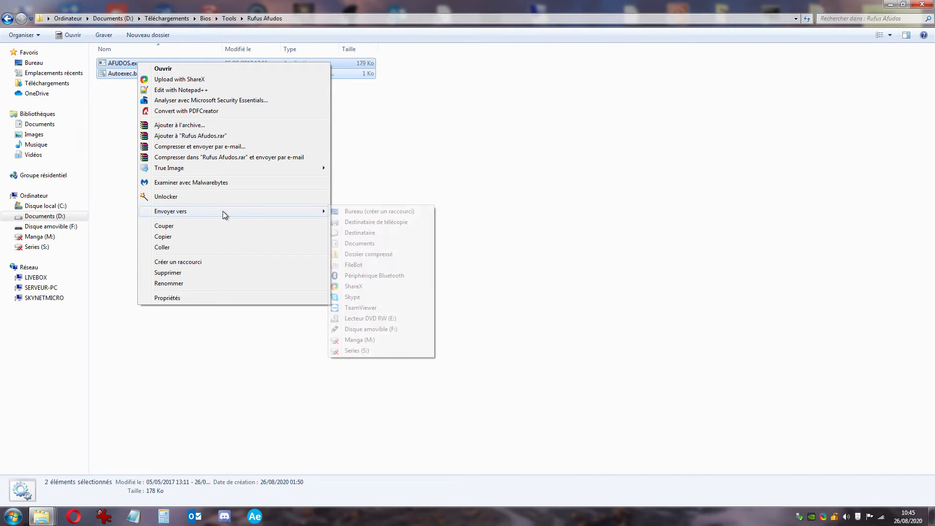
{"action": "left_click", "coordinate": [373, 330]}
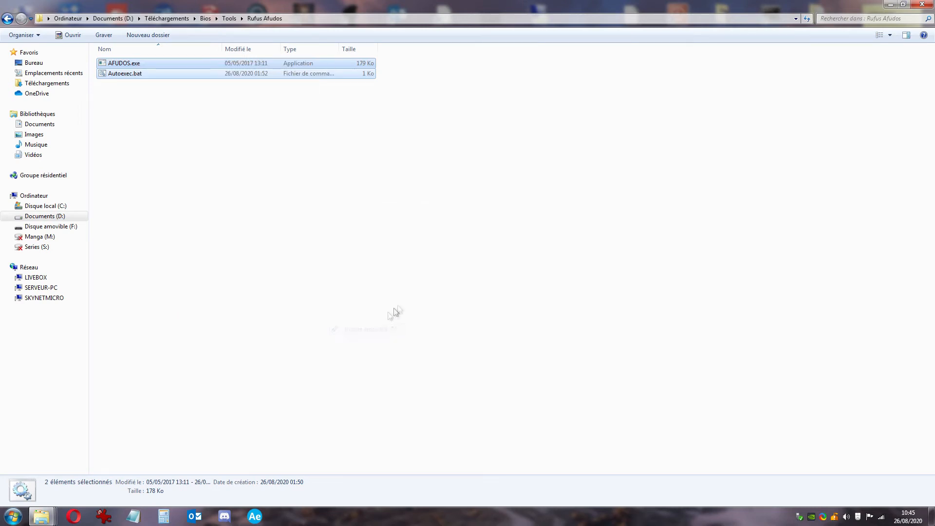
{"action": "left_click", "coordinate": [411, 228]}
Navigate to the Bios modifié\2101 folder and select Bios.rom
{"action": "key", "text": "BackSpace"}
{"action": "key", "text": "BackSpace"}
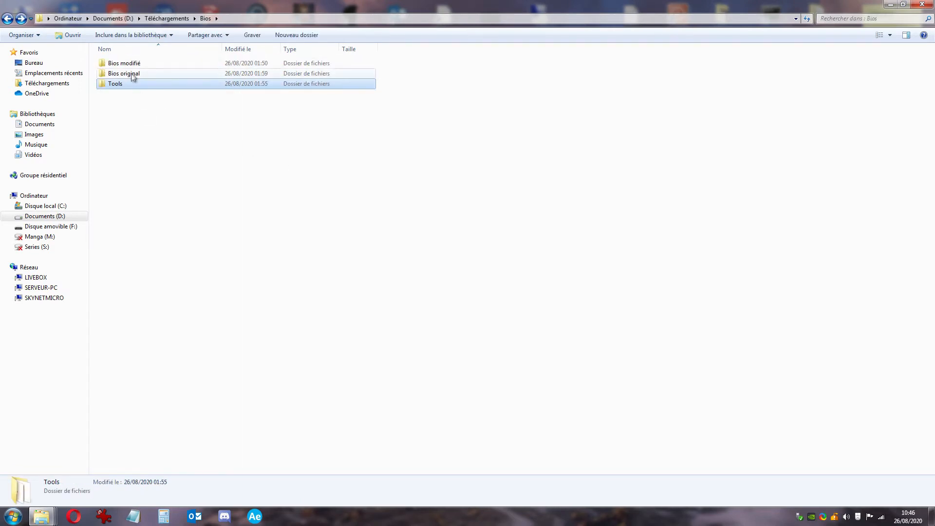
{"action": "left_click", "coordinate": [135, 66]}
{"action": "double_click", "coordinate": [135, 67]}
{"action": "double_click", "coordinate": [130, 73]}
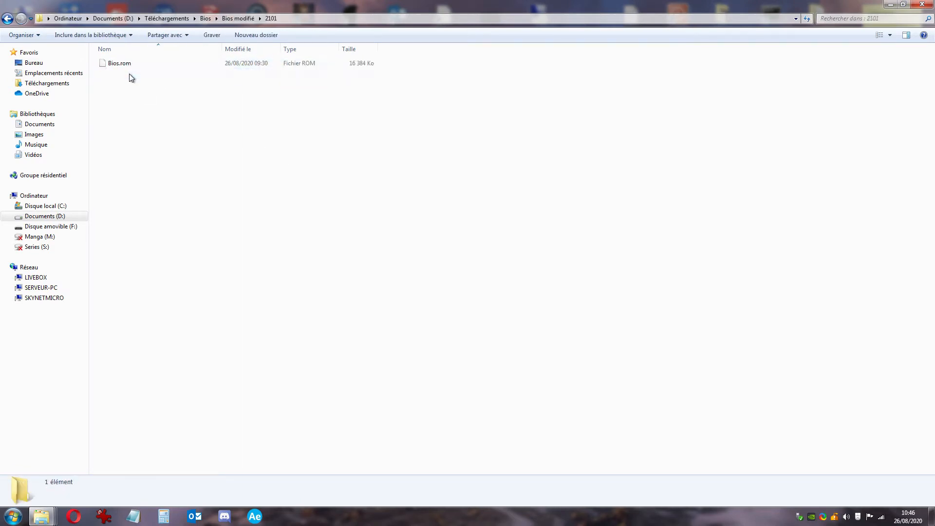
{"action": "left_click", "coordinate": [127, 68]}
Send the 16 MB Bios.rom to Disque amovible (F:) and open the drive to check its files
{"action": "right_click", "coordinate": [127, 66]}
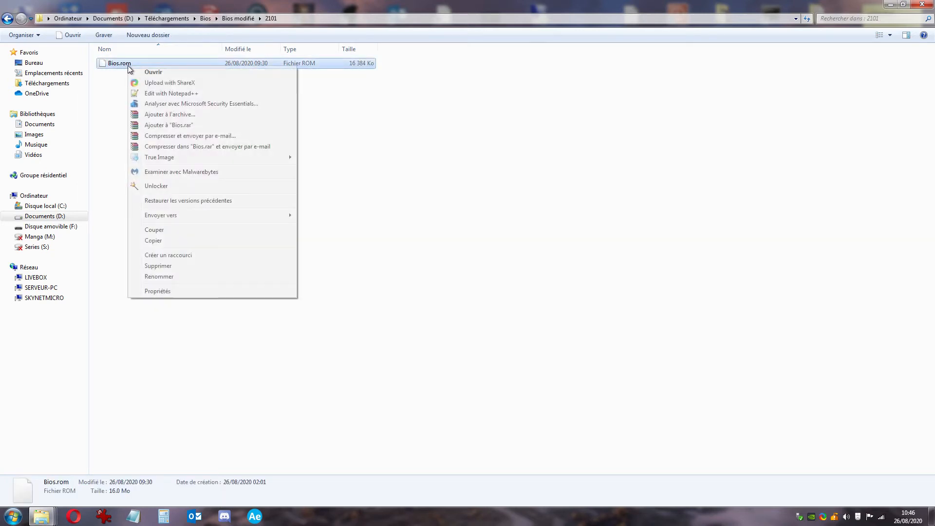
{"action": "mouse_move", "coordinate": [192, 216]}
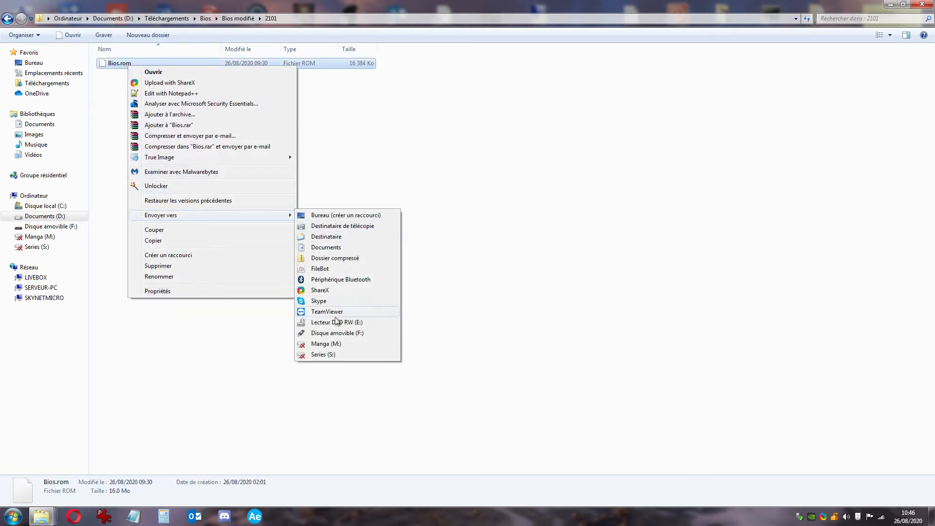
{"action": "left_click", "coordinate": [323, 333]}
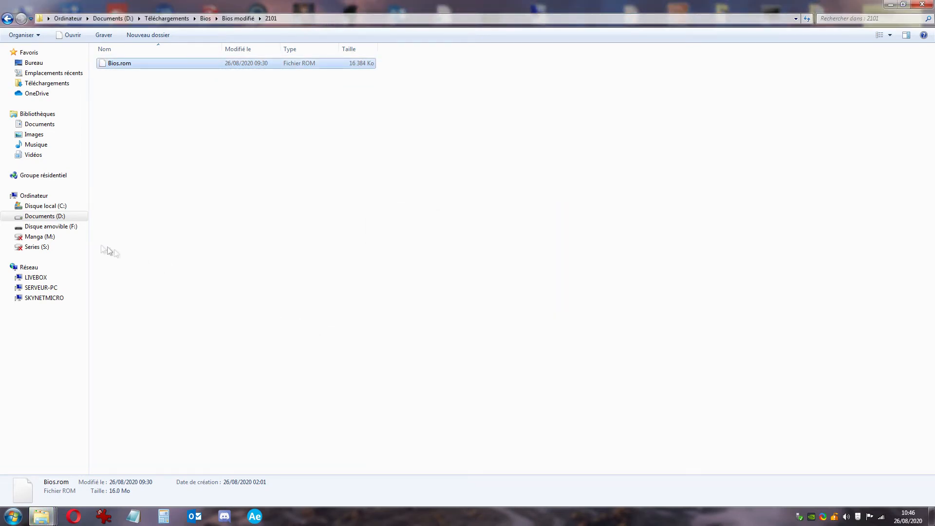
{"action": "left_click", "coordinate": [71, 227]}
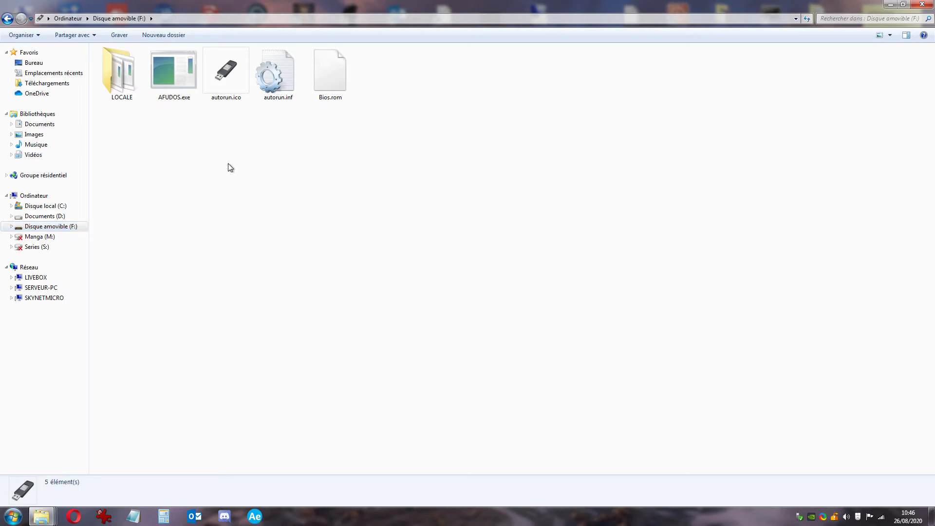